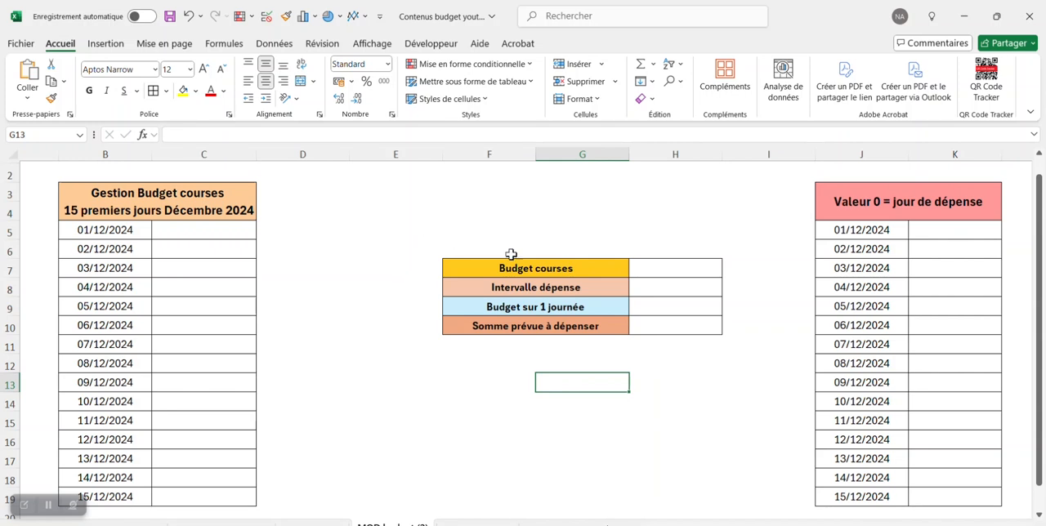
- Enter 230 as the Budget courses amount in cell H7
{"action": "scroll", "coordinate": [572, 262], "scroll_direction": "down", "scroll_amount": 1}
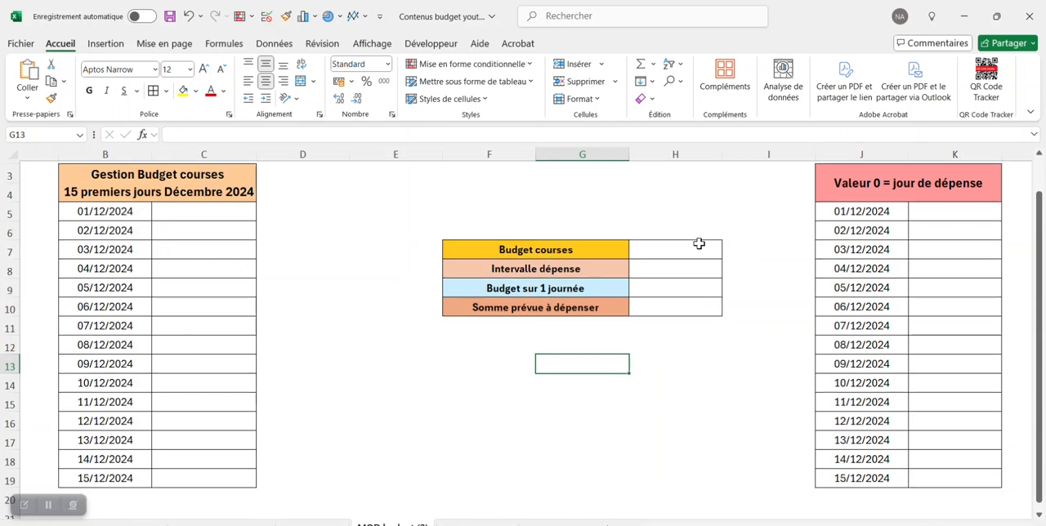
{"action": "left_click", "coordinate": [679, 247]}
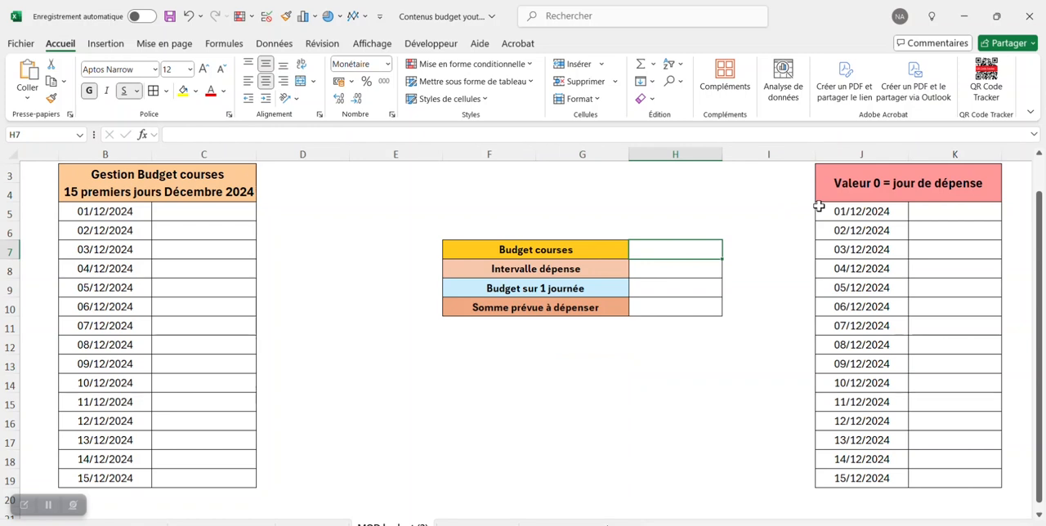
{"action": "type", "text": "230"}
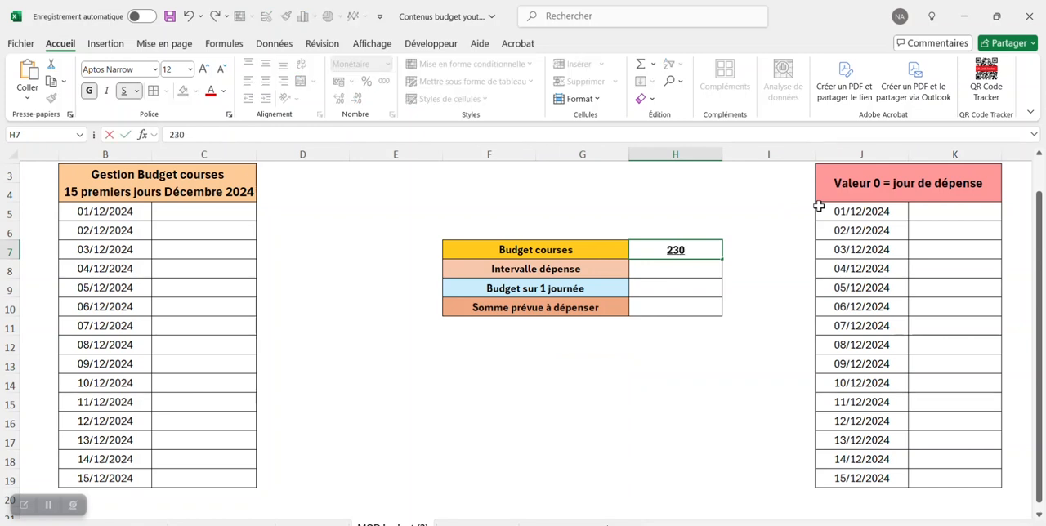
{"action": "key", "text": "Return"}
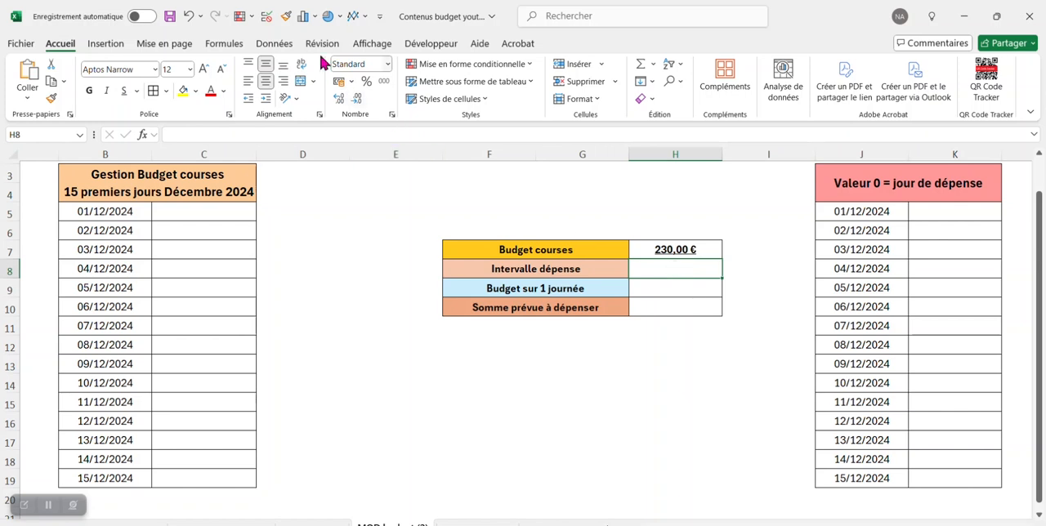
- Add a data validation dropdown list to H8 with day intervals including 1, 2 and 3, and choose 3
{"action": "left_click", "coordinate": [260, 46]}
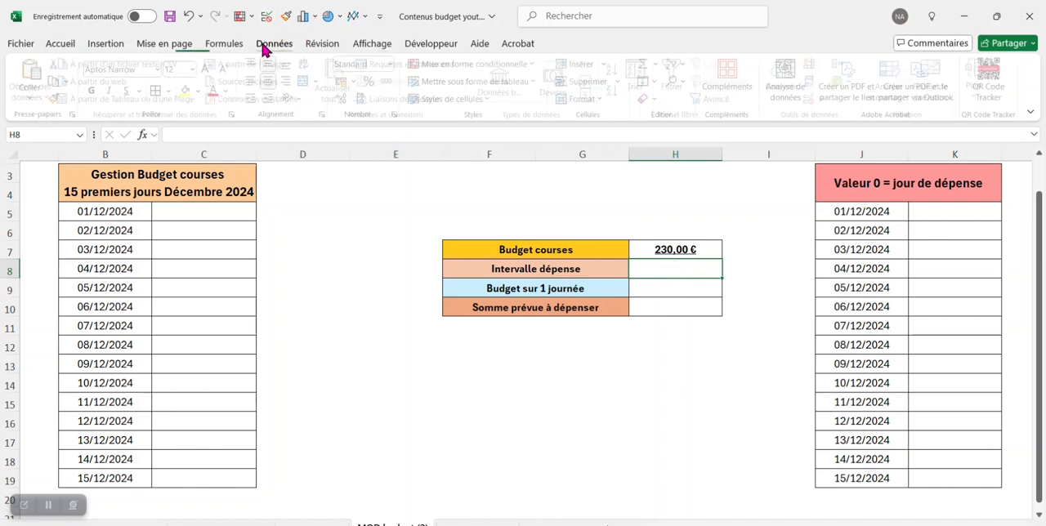
{"action": "left_click", "coordinate": [820, 102]}
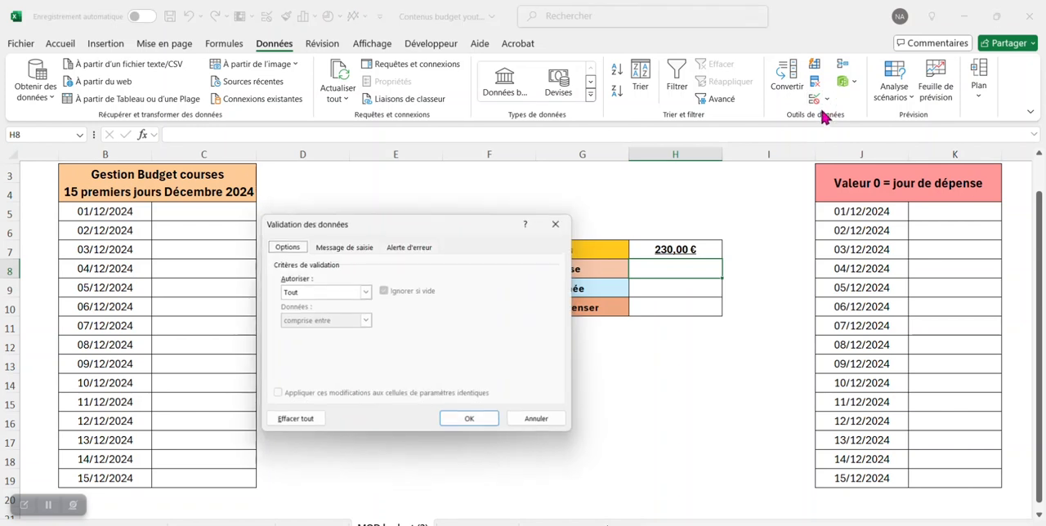
{"action": "left_click", "coordinate": [364, 291]}
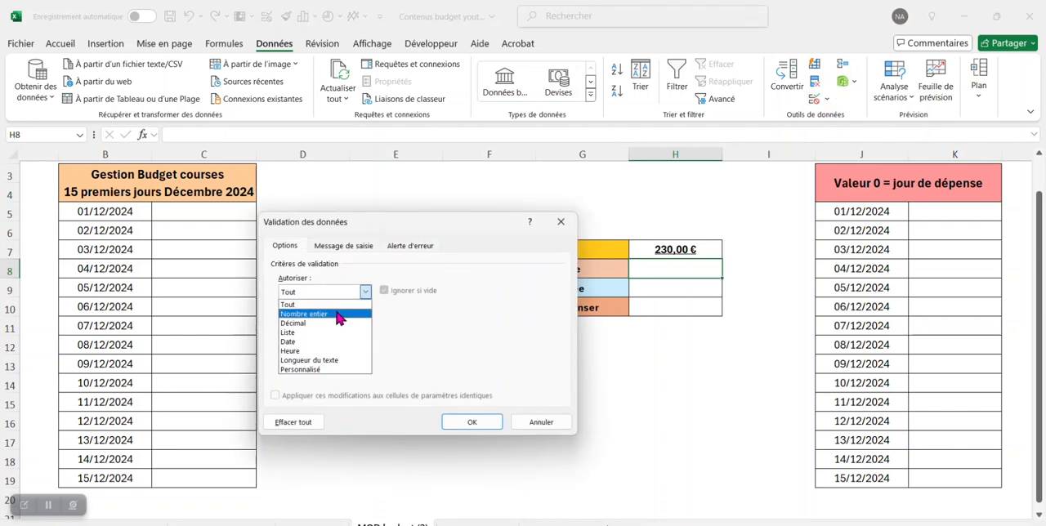
{"action": "left_click", "coordinate": [325, 331]}
{"action": "left_click", "coordinate": [327, 347]}
{"action": "left_click_drag", "start_coordinate": [373, 218], "coordinate": [239, 207]}
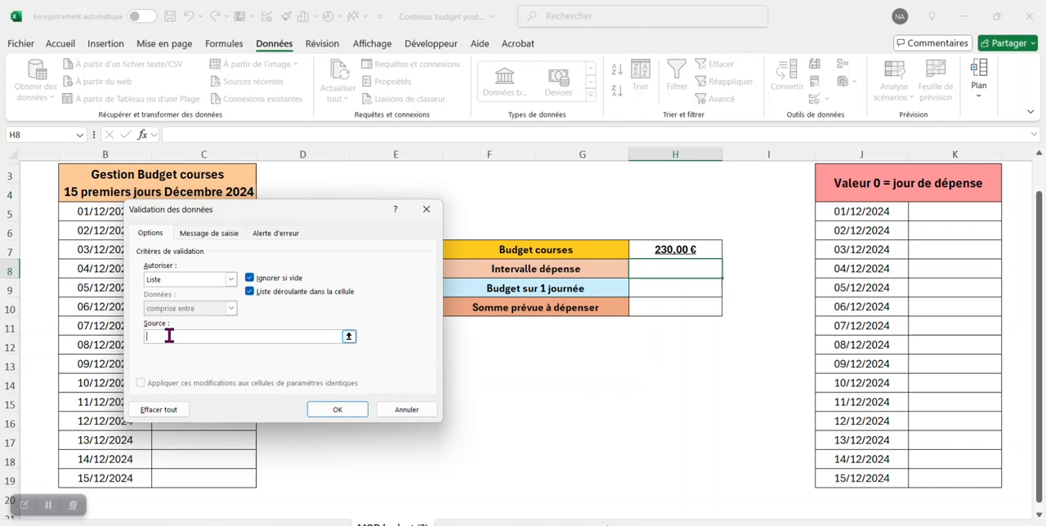
{"action": "type", "text": "1;2;3;4;5"}
{"action": "left_click", "coordinate": [338, 409]}
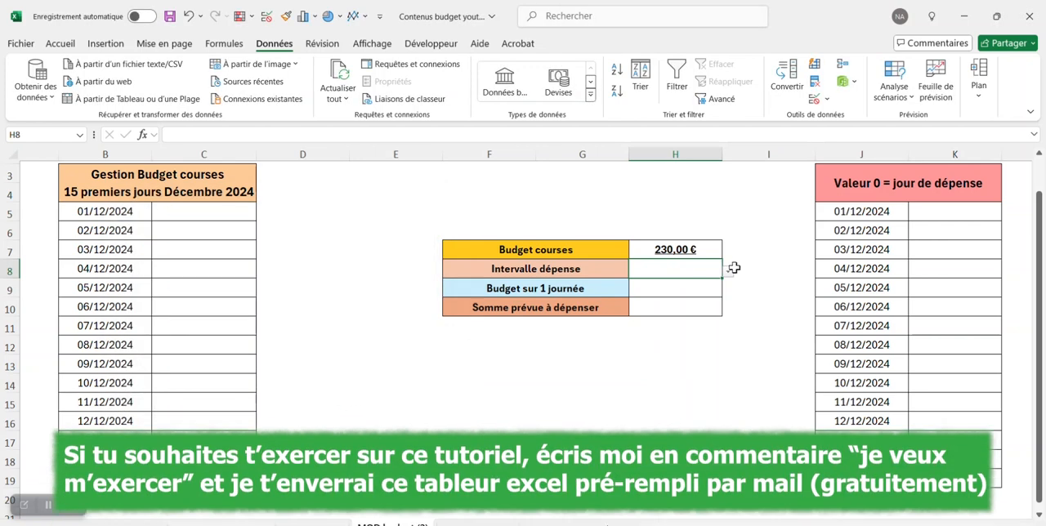
{"action": "left_click", "coordinate": [727, 271]}
{"action": "left_click", "coordinate": [697, 309]}
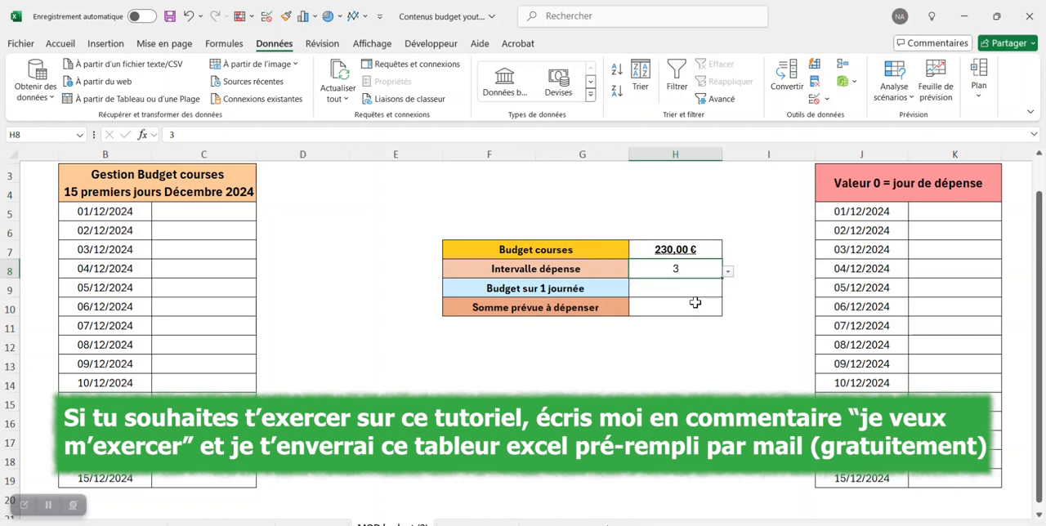
- Extend the label in F8 to read "Intervalle dépense (j)"
{"action": "left_click", "coordinate": [59, 44]}
{"action": "left_click", "coordinate": [609, 268]}
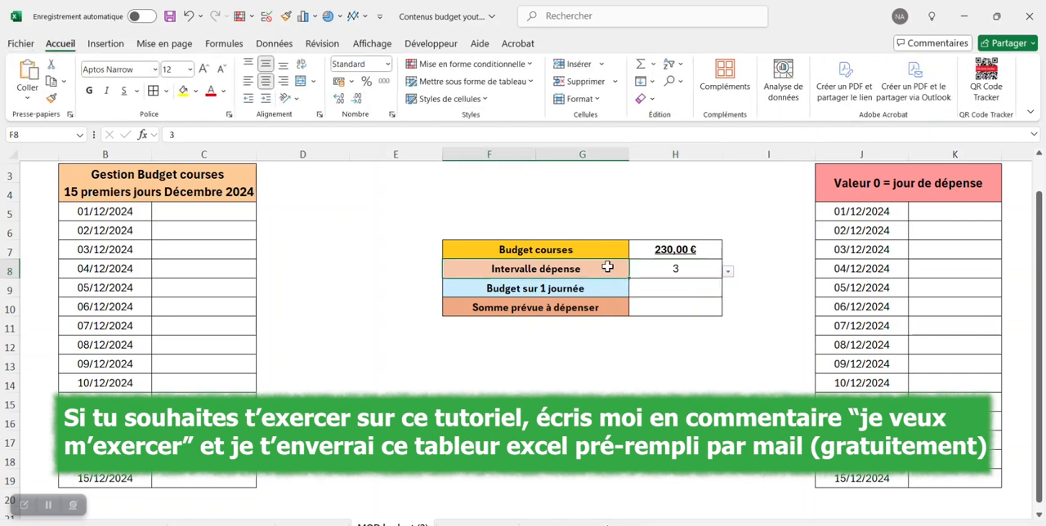
{"action": "left_click", "coordinate": [251, 131]}
{"action": "type", "text": "(j"}
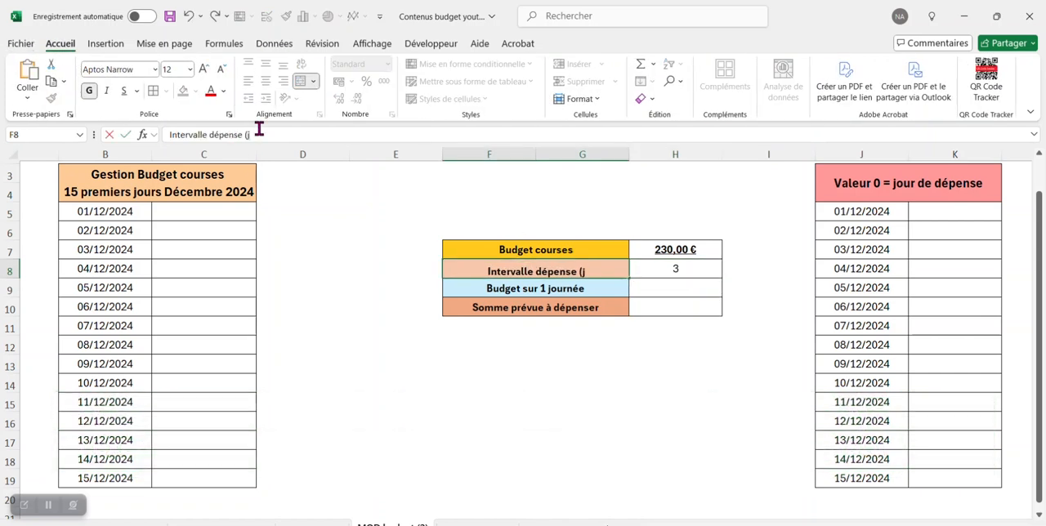
{"action": "type", "text": ")"}
{"action": "key", "text": "Return"}
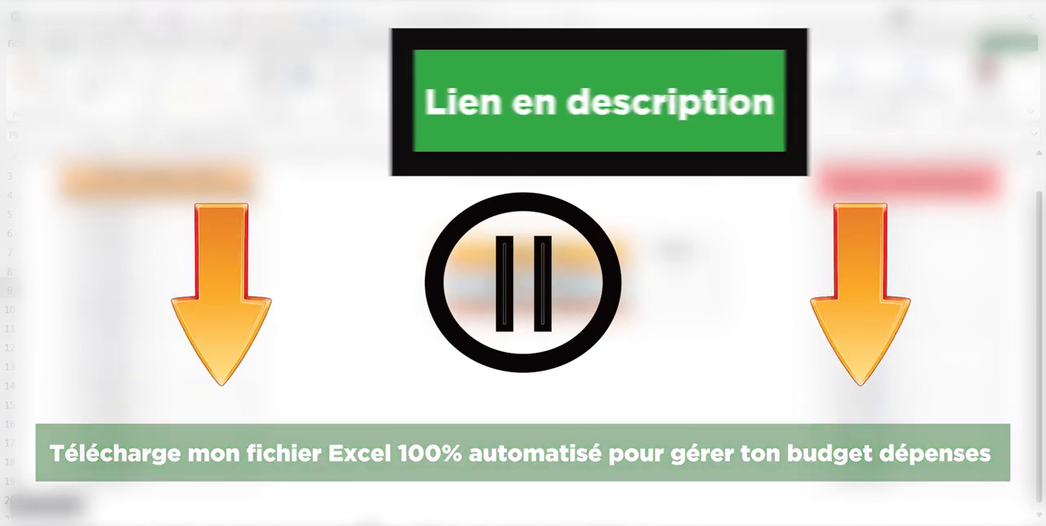
- Enter the formula =MOD(LIGNE();$H$8) in K5, with an absolute reference to the spending interval
{"action": "left_click", "coordinate": [935, 214]}
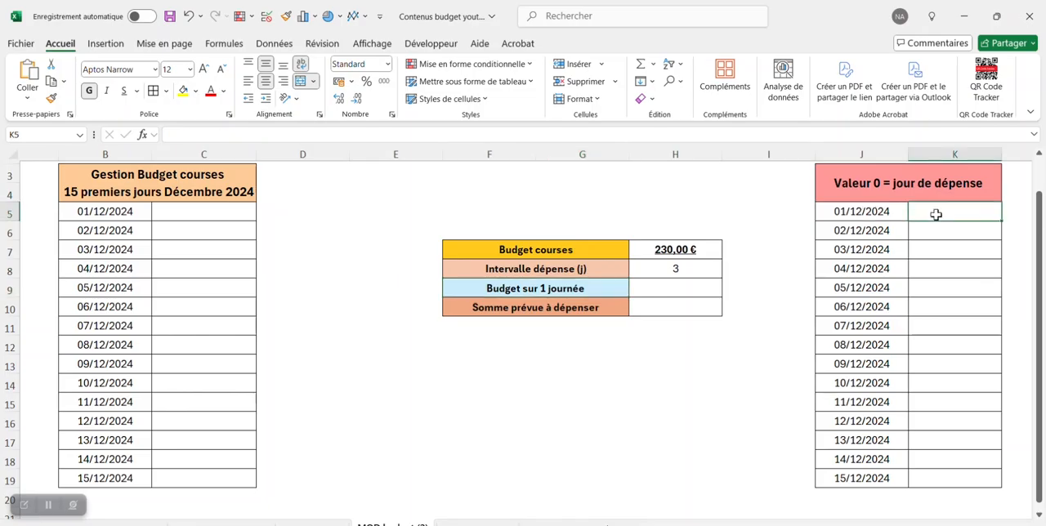
{"action": "left_click", "coordinate": [276, 134]}
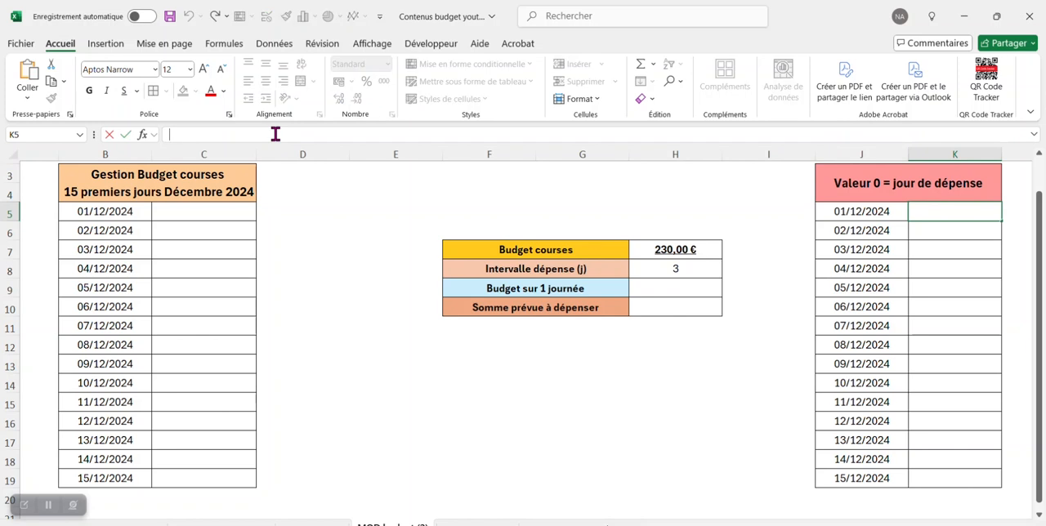
{"action": "type", "text": "=mod("}
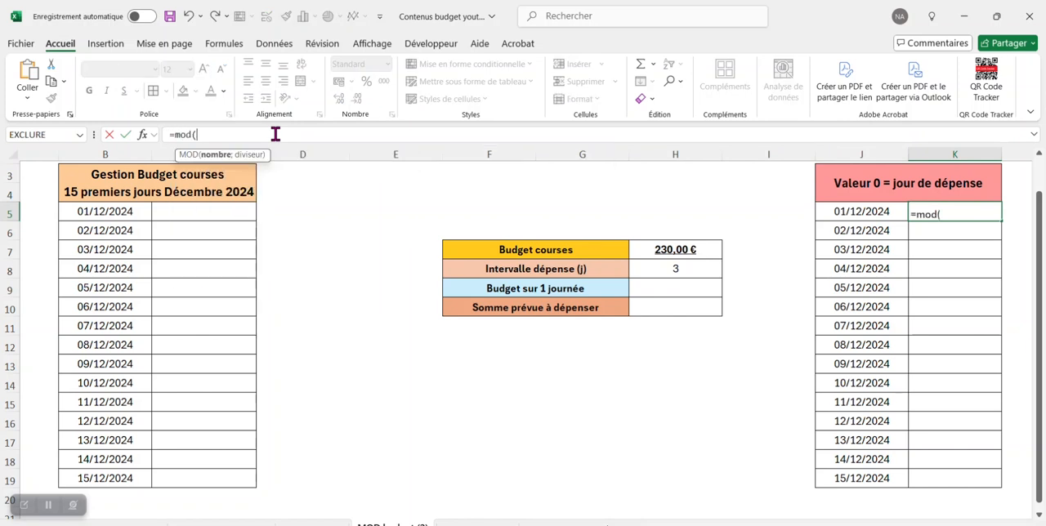
{"action": "type", "text": "ligne"}
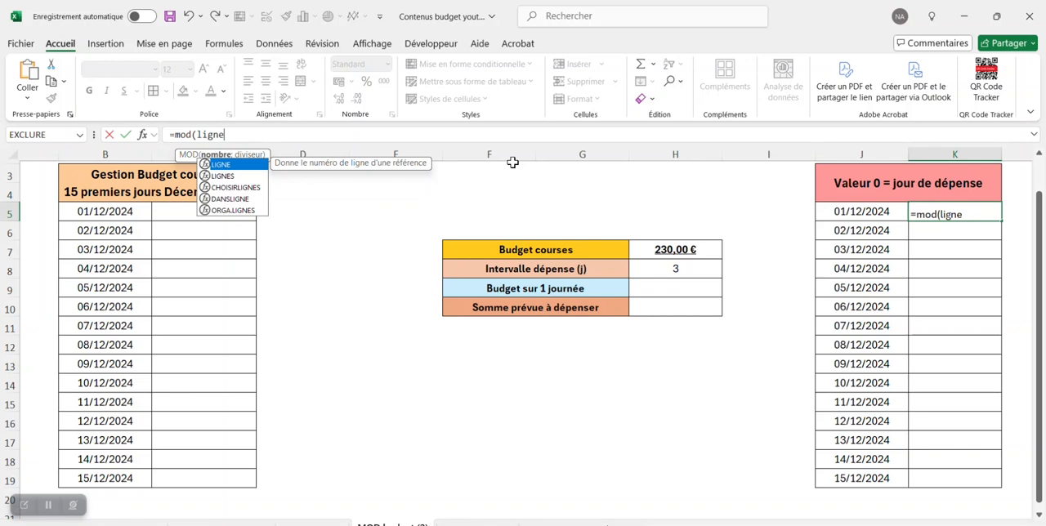
{"action": "type", "text": "()"}
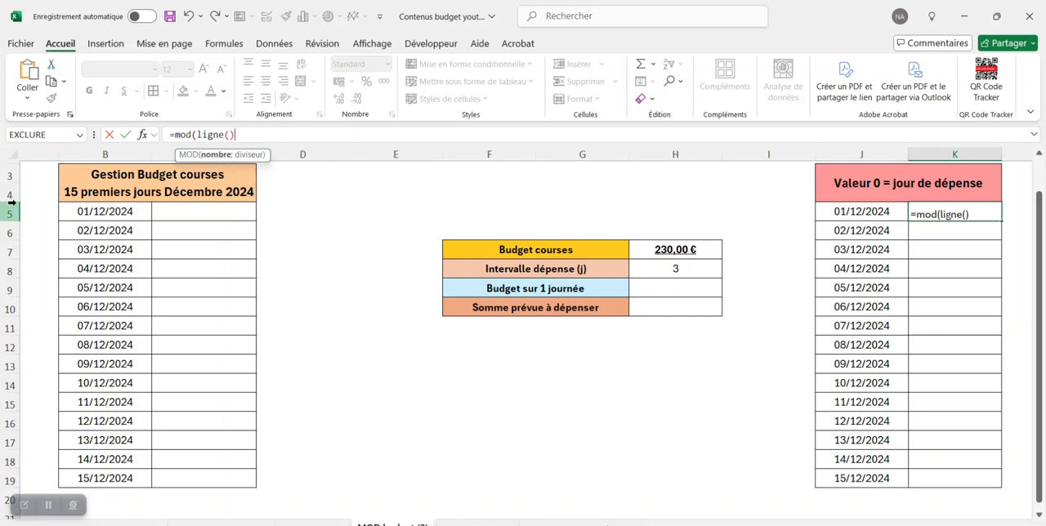
{"action": "type", "text": ";"}
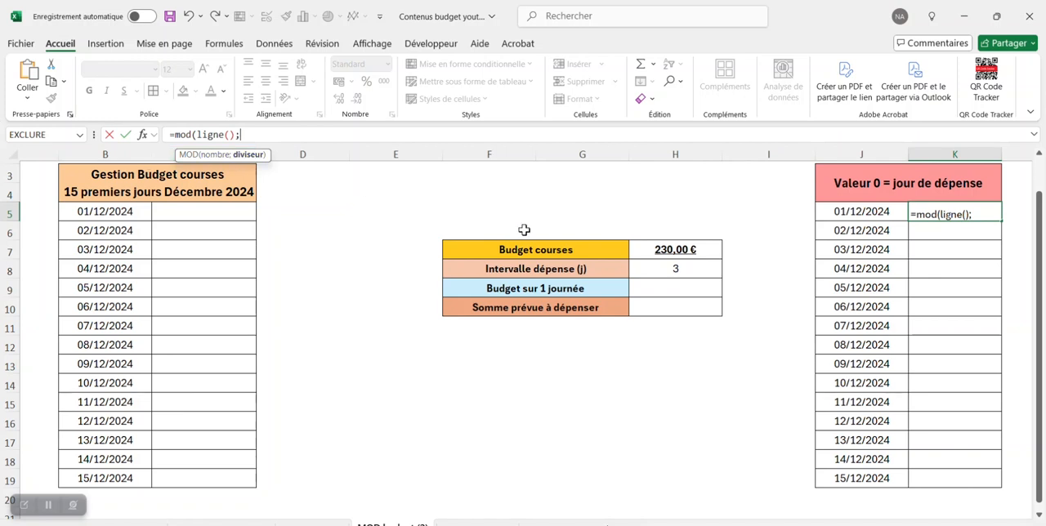
{"action": "left_click", "coordinate": [692, 269]}
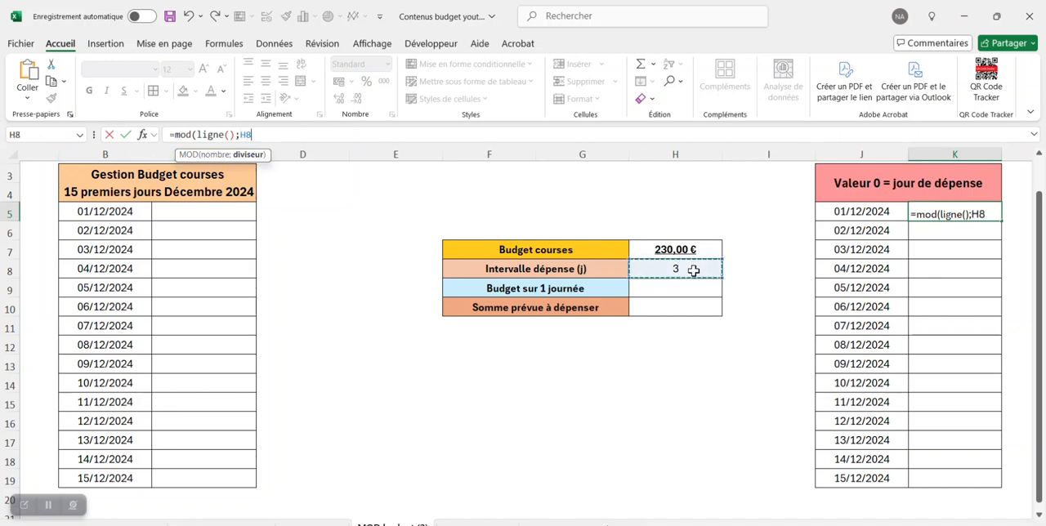
{"action": "type", "text": ");H8)"}
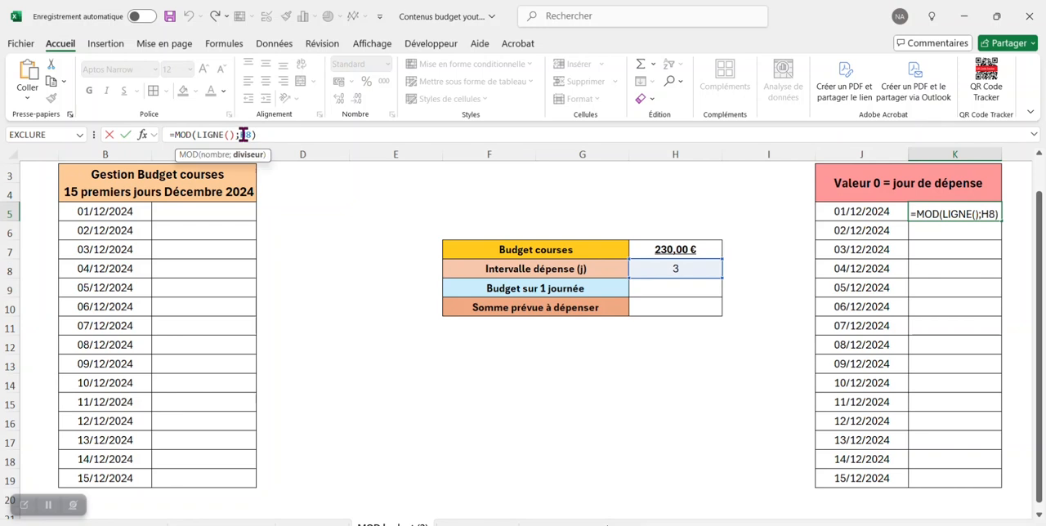
{"action": "double_click", "coordinate": [243, 135]}
{"action": "key", "text": "F4"}
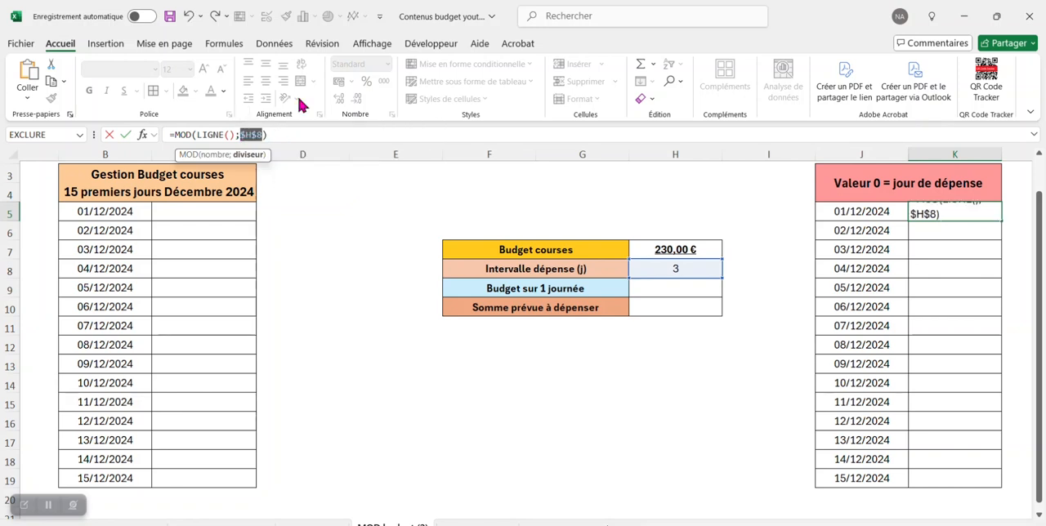
{"action": "key", "text": "Return"}
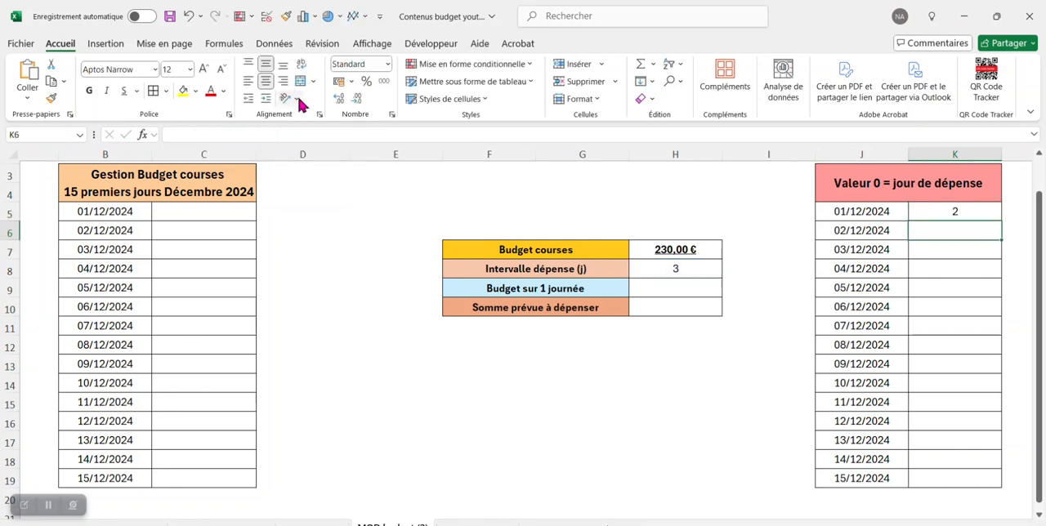
- Fill the MOD formula from K5 down to K19 for all fifteen dates
{"action": "left_click", "coordinate": [977, 211]}
{"action": "left_click_drag", "start_coordinate": [1001, 221], "coordinate": [993, 488]}
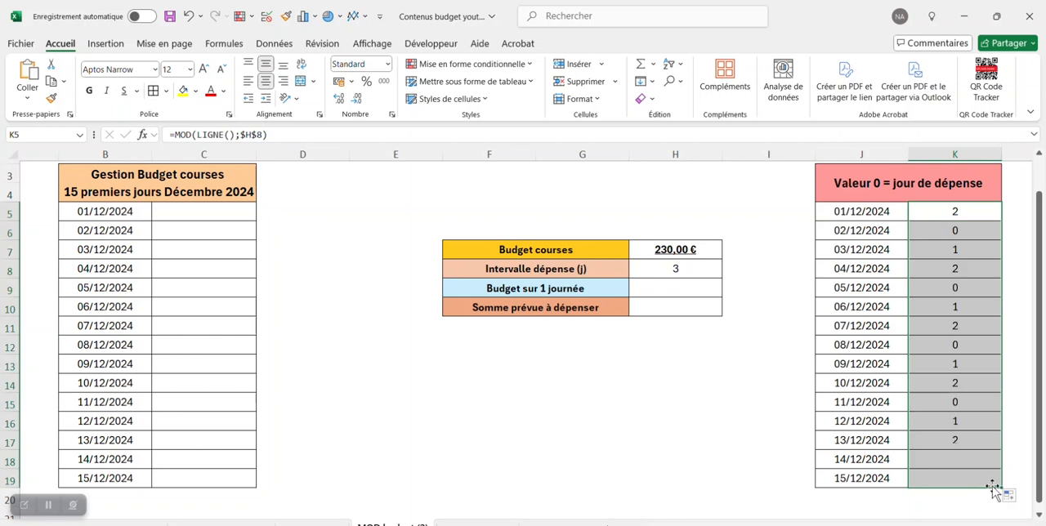
{"action": "left_click", "coordinate": [768, 402]}
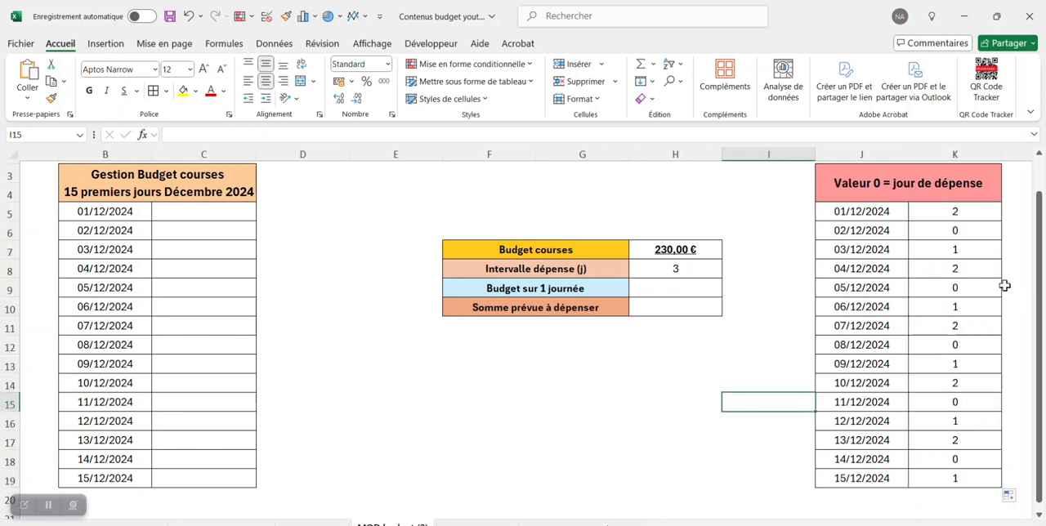
- Examine the MOD results from K5 to K9 and the LIGNE() and $H$8 arguments of the formula in K5
{"action": "left_click", "coordinate": [983, 213]}
{"action": "left_click", "coordinate": [977, 234]}
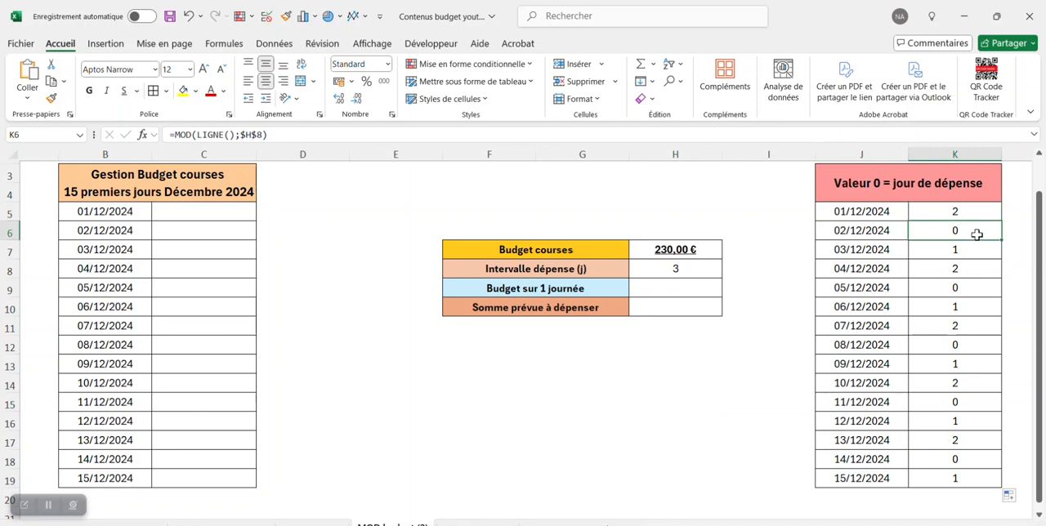
{"action": "left_click", "coordinate": [976, 249]}
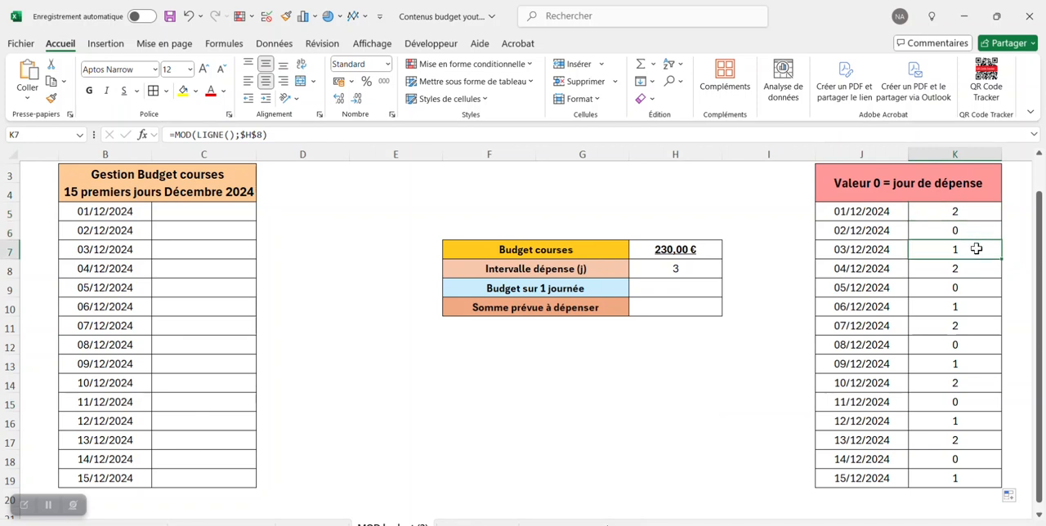
{"action": "left_click", "coordinate": [968, 291]}
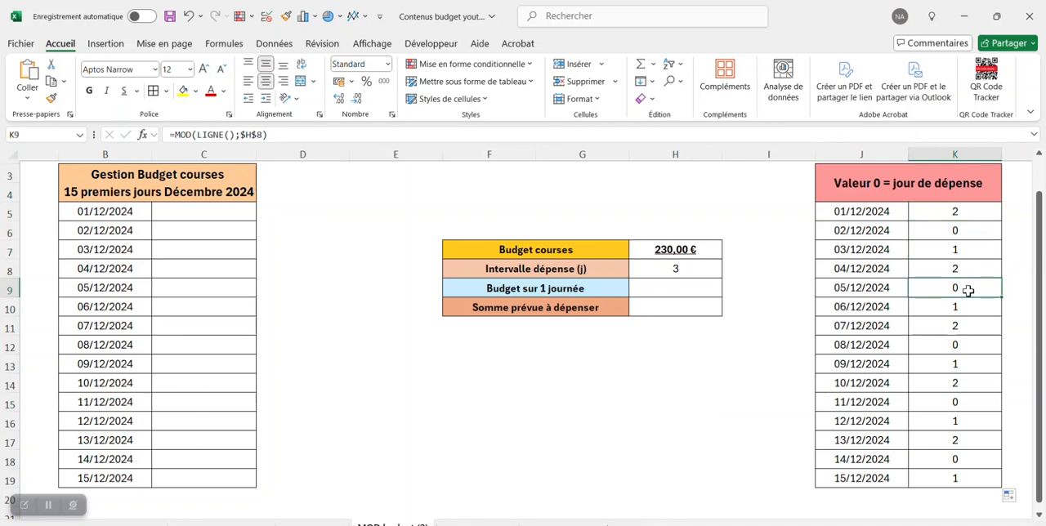
{"action": "left_click", "coordinate": [970, 211]}
{"action": "left_click", "coordinate": [219, 134]}
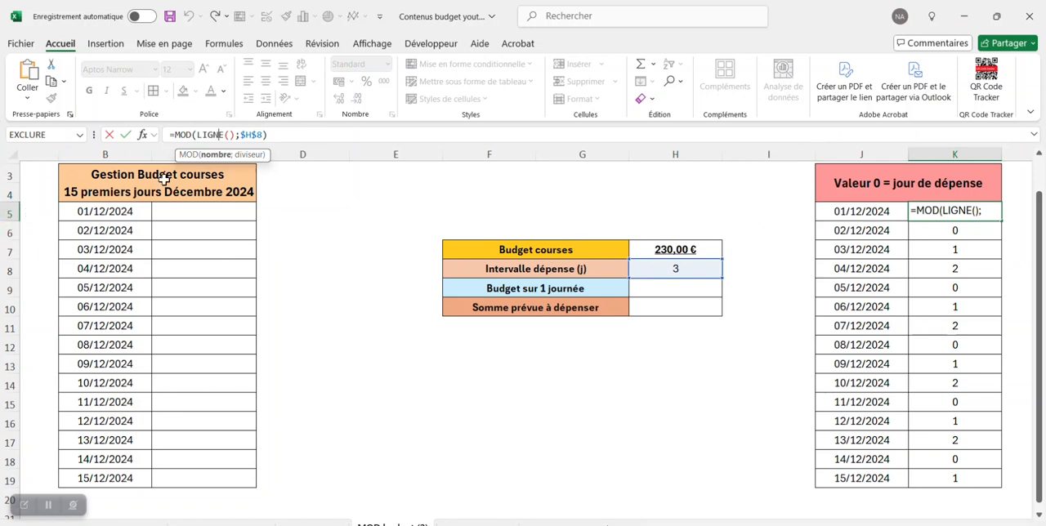
{"action": "left_click", "coordinate": [242, 135]}
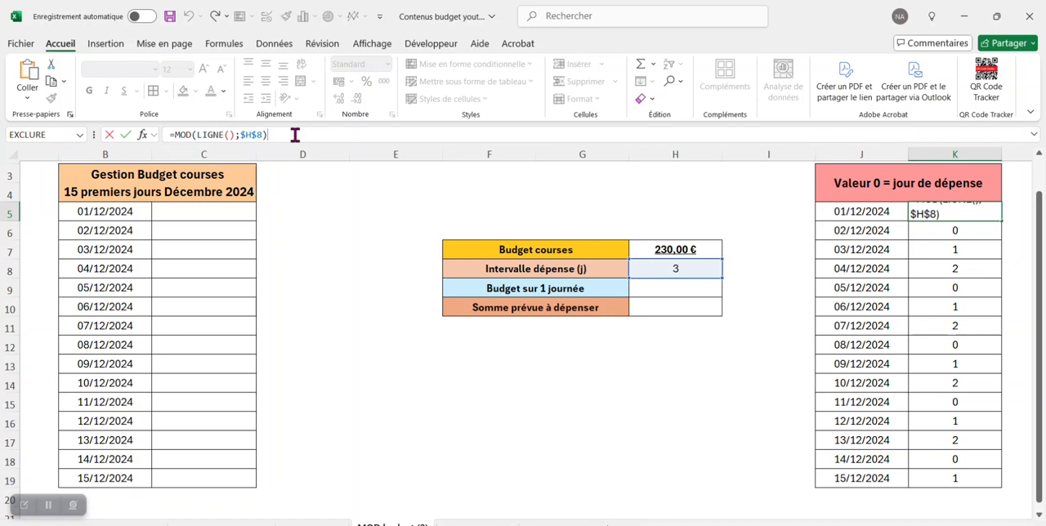
{"action": "key", "text": "Return"}
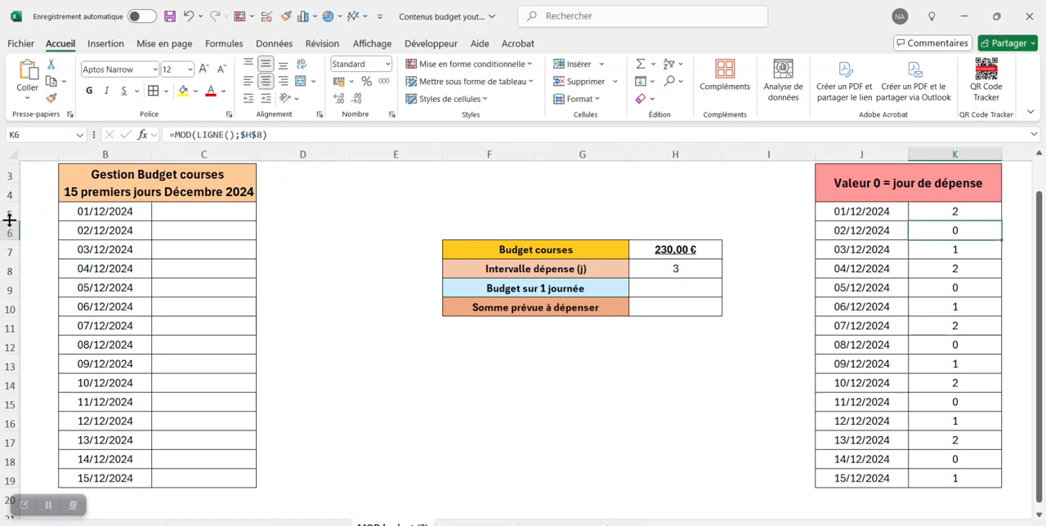
{"action": "left_click", "coordinate": [278, 135]}
{"action": "key", "text": "Return"}
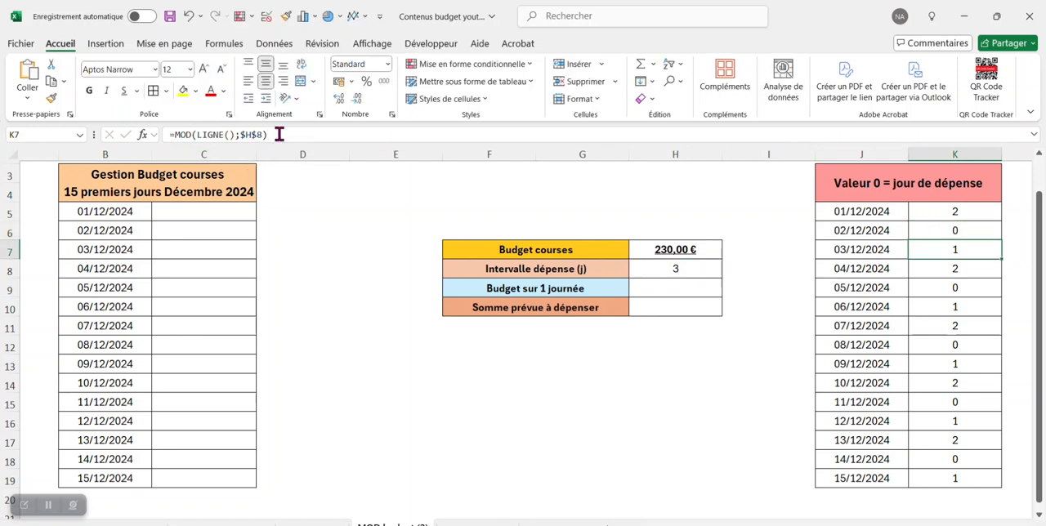
- Compare K5 with K6 and inspect the row number and divisor arguments of the MOD formula in K6
{"action": "left_click", "coordinate": [981, 212]}
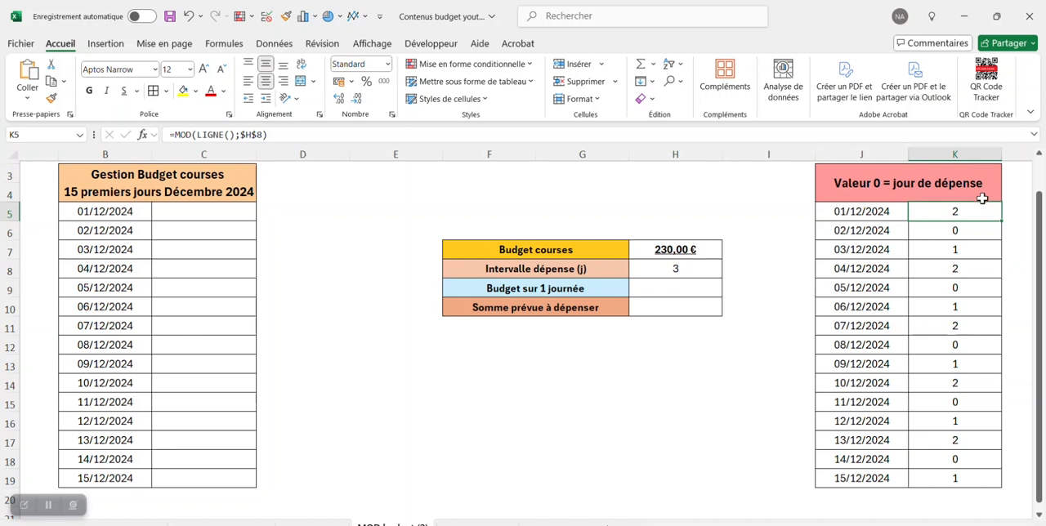
{"action": "left_click", "coordinate": [969, 232]}
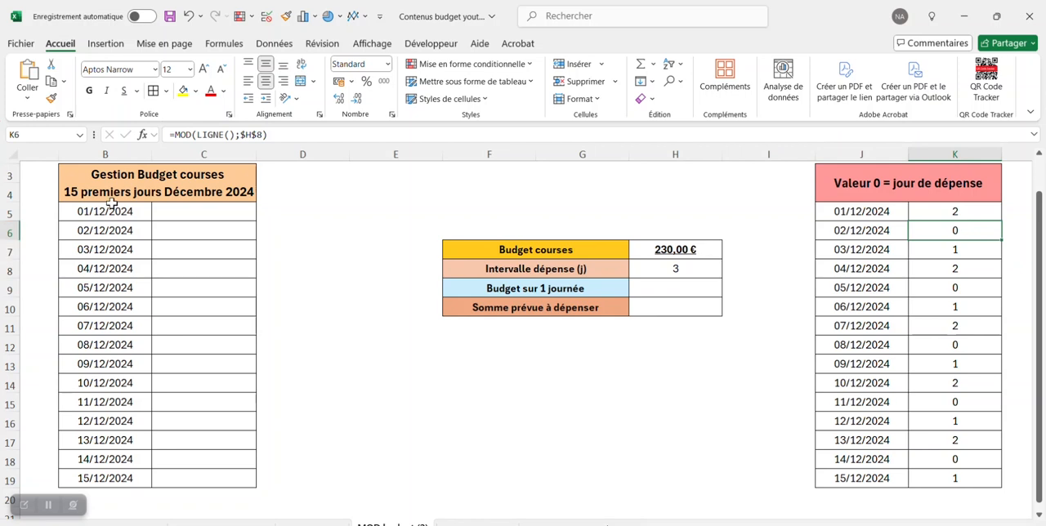
{"action": "left_click", "coordinate": [209, 134]}
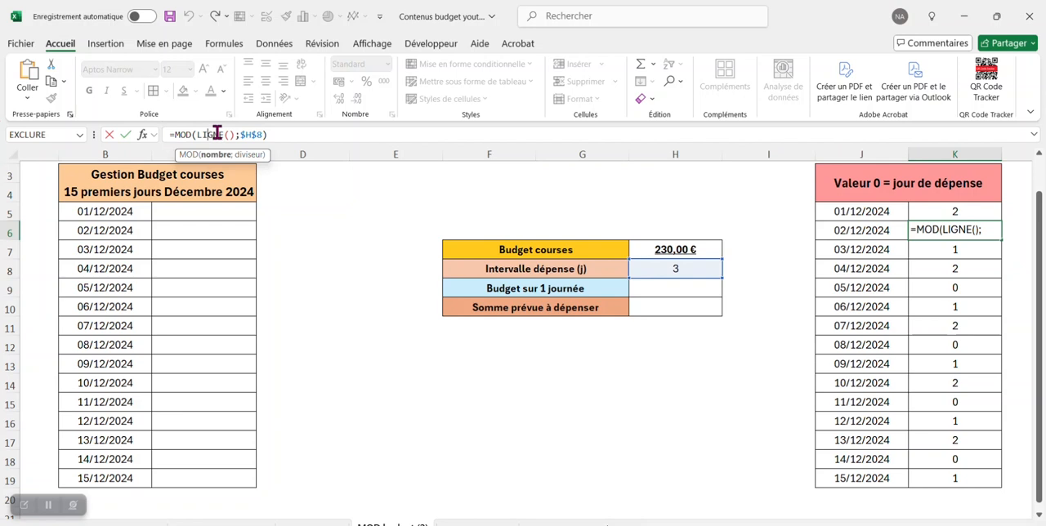
{"action": "left_click", "coordinate": [257, 134]}
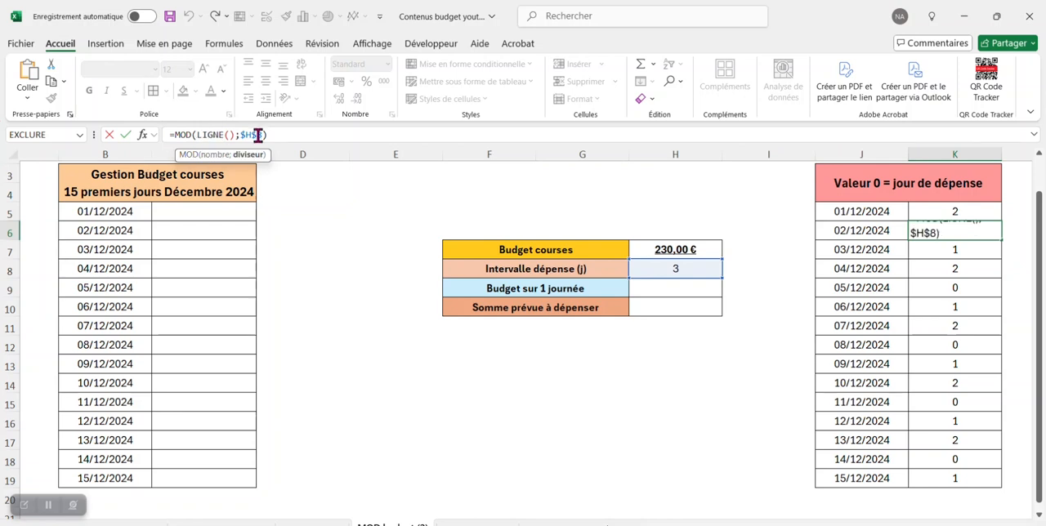
{"action": "left_click_drag", "start_coordinate": [257, 134], "coordinate": [263, 134]}
{"action": "type", "text": ")"}
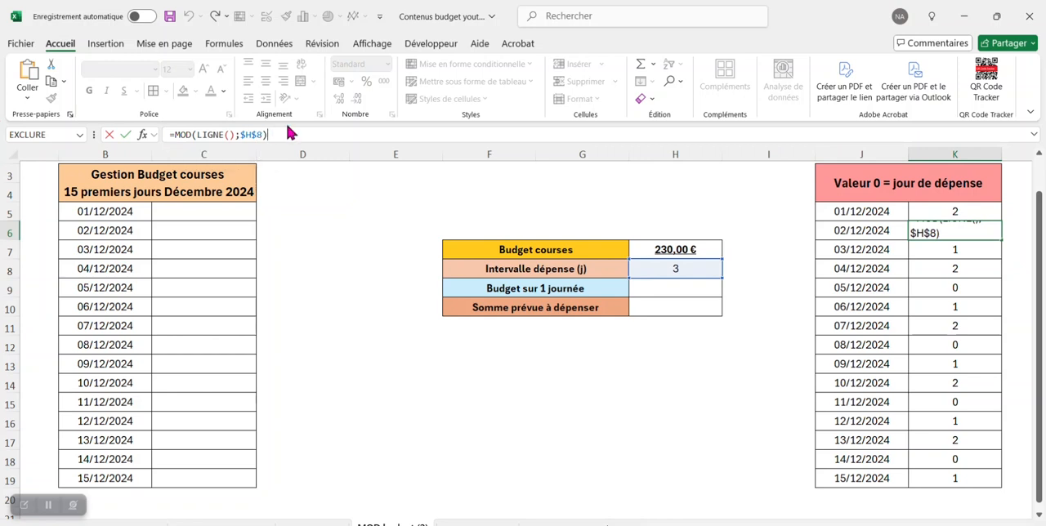
{"action": "key", "text": "Return"}
{"action": "left_click", "coordinate": [472, 209]}
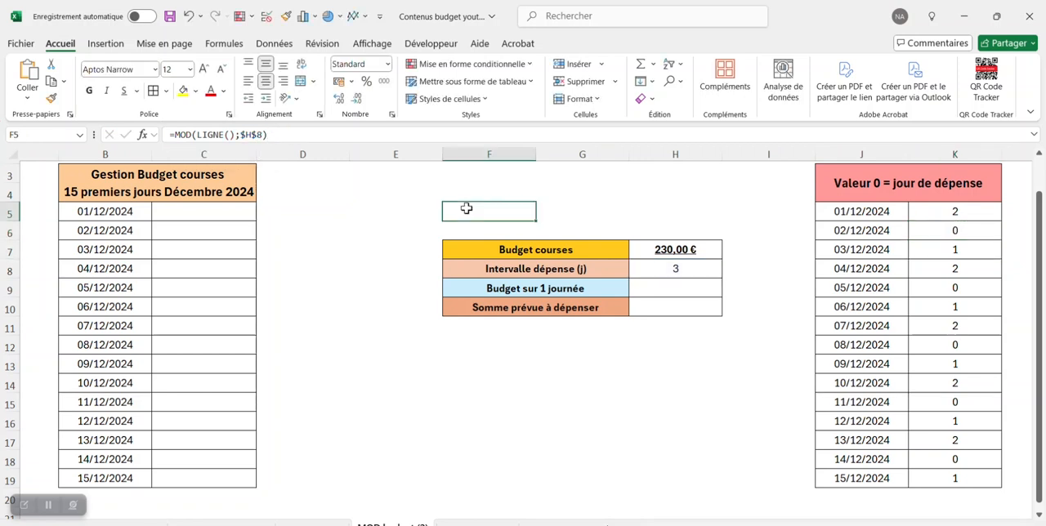
- Inspect the MOD formula in K7 for 03/12/2024 and compare its result with the neighbouring cells K6 and K8
{"action": "left_click", "coordinate": [977, 234]}
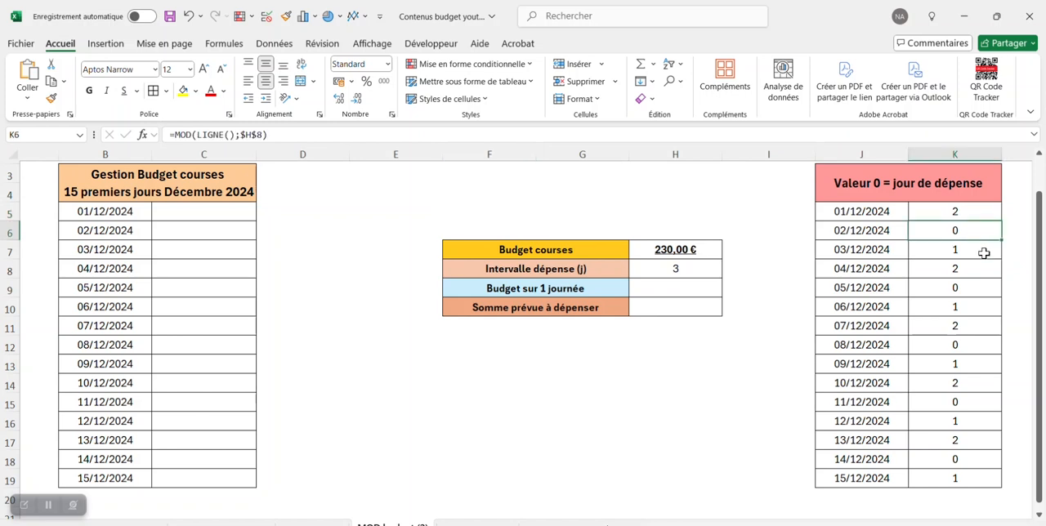
{"action": "left_click", "coordinate": [985, 252]}
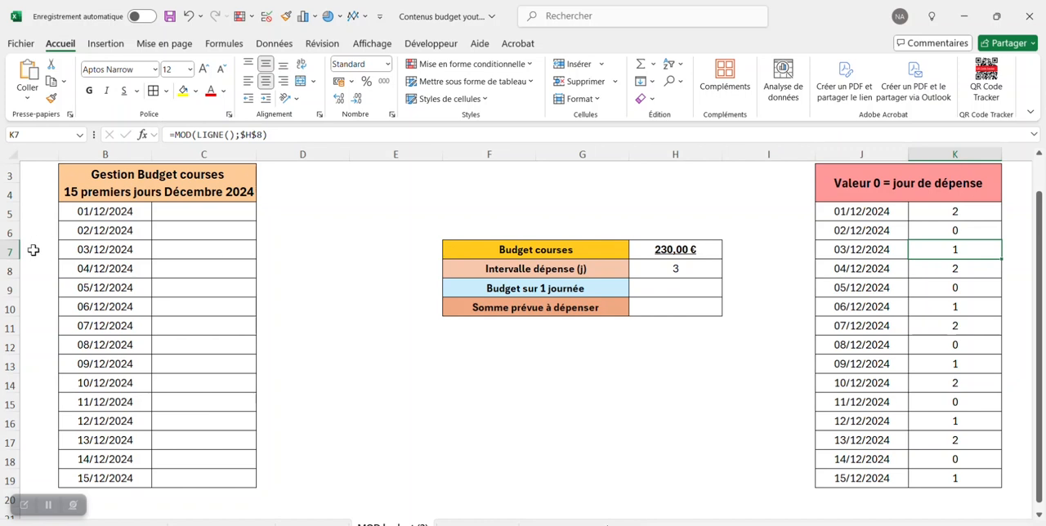
{"action": "left_click", "coordinate": [216, 134]}
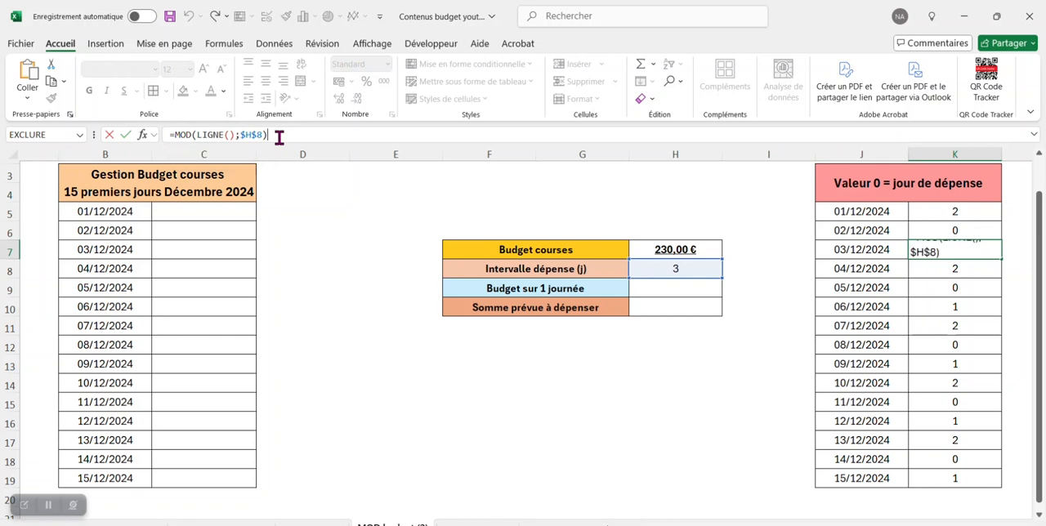
{"action": "key", "text": "Return"}
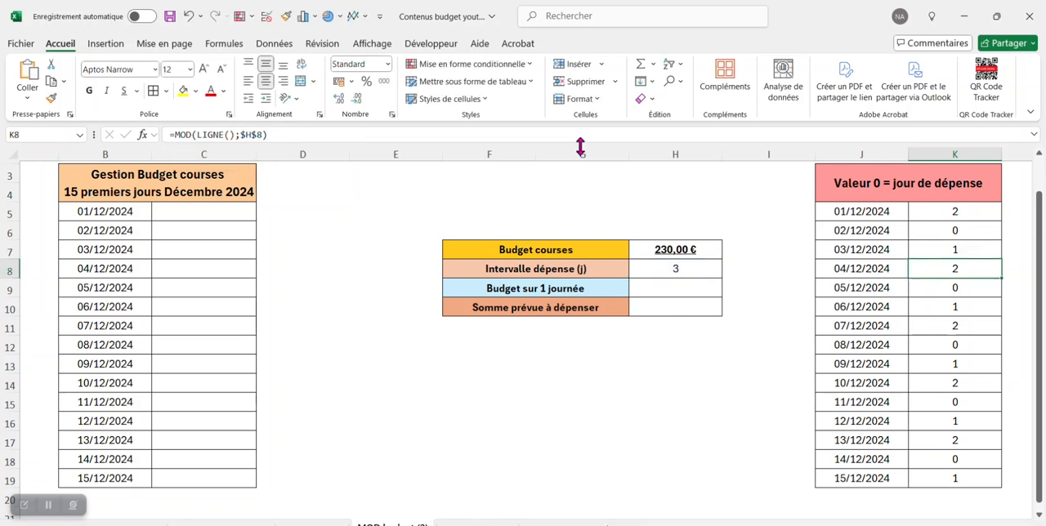
{"action": "left_click", "coordinate": [985, 249]}
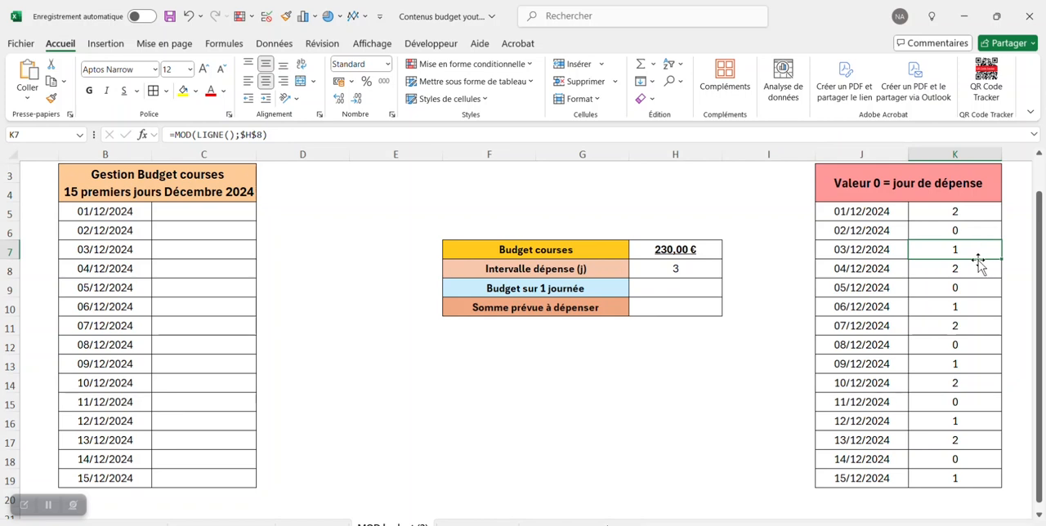
{"action": "left_click", "coordinate": [978, 273]}
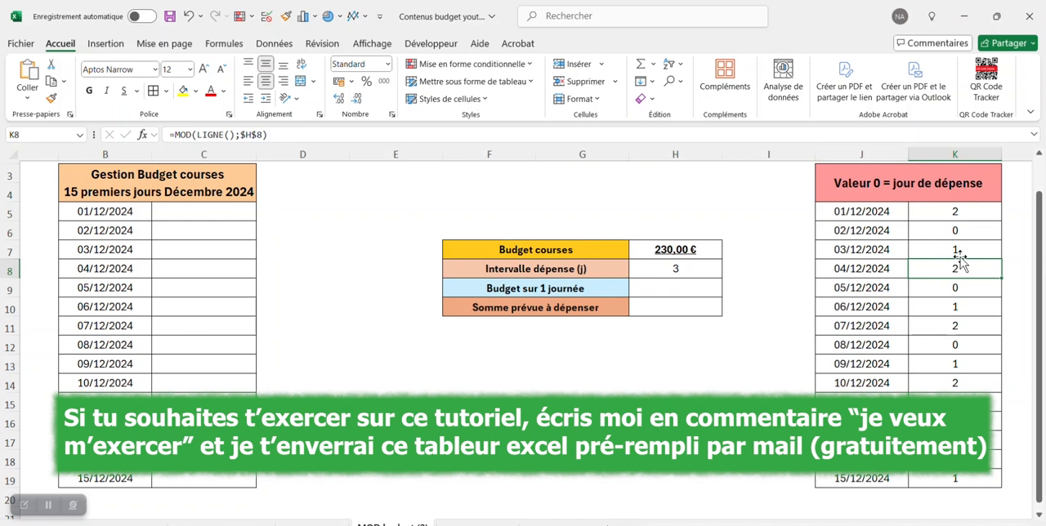
- Check which dates in column J fall on spending days, meaning those with the value 0 in column K
{"action": "left_click", "coordinate": [983, 227]}
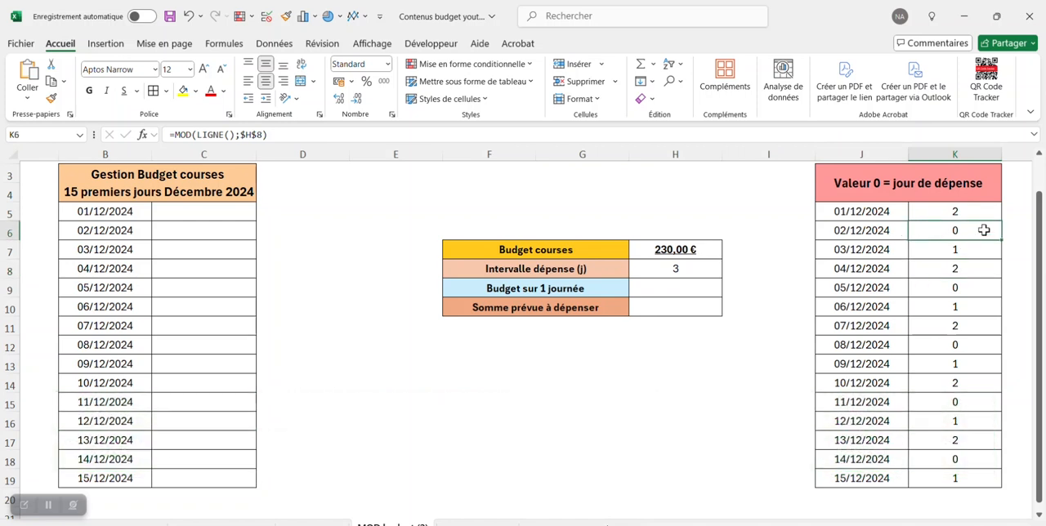
{"action": "left_click", "coordinate": [894, 232]}
{"action": "left_click", "coordinate": [890, 288]}
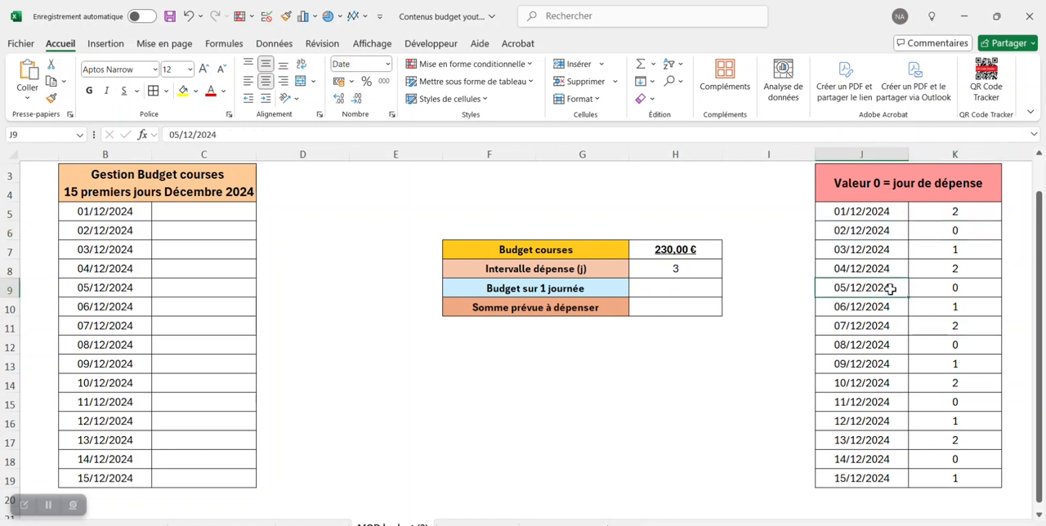
{"action": "left_click", "coordinate": [878, 345]}
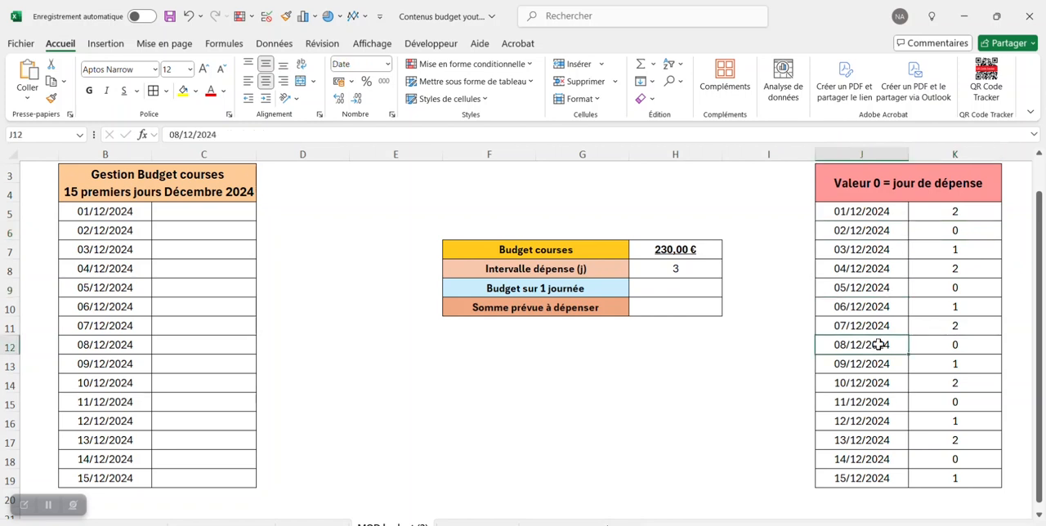
{"action": "left_click", "coordinate": [903, 460]}
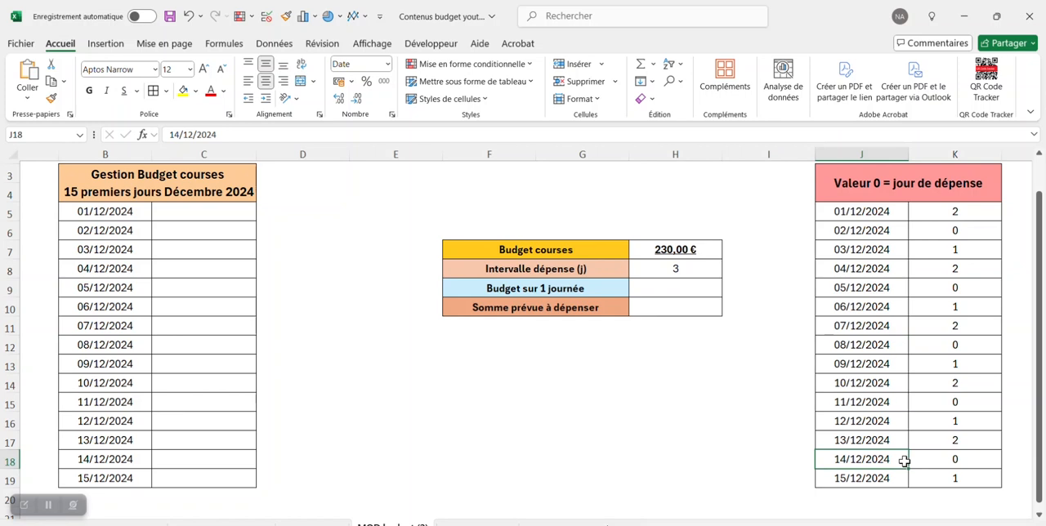
- Enter the formula =H7/NB.SI(K5:K19;"0") in H9 to divide the grocery budget by the number of spending days
{"action": "left_click", "coordinate": [676, 288]}
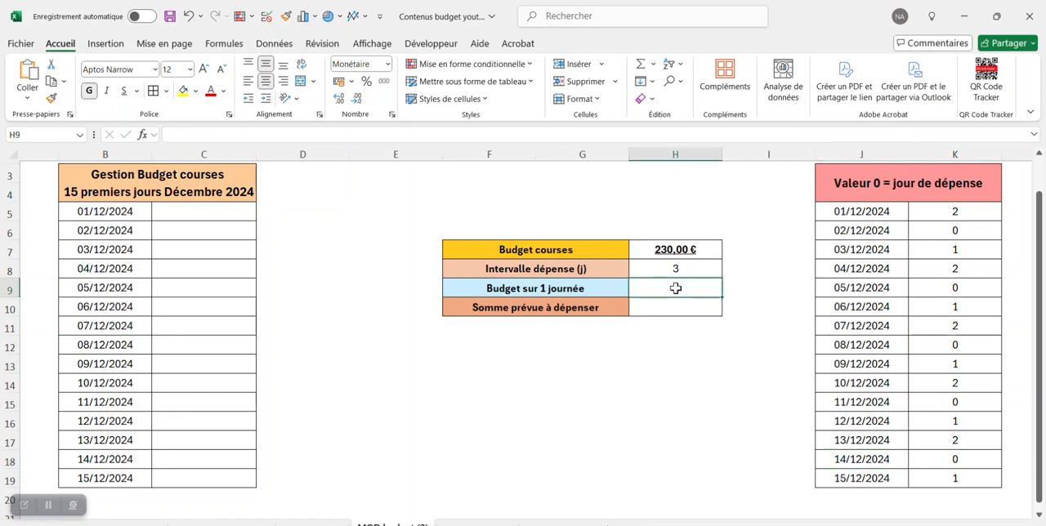
{"action": "left_click", "coordinate": [249, 133]}
{"action": "type", "text": "="}
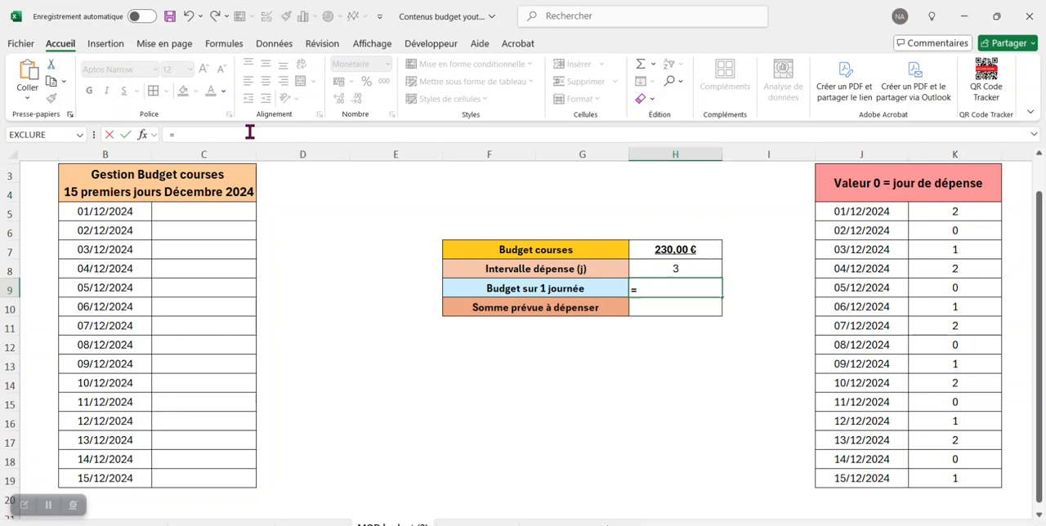
{"action": "left_click", "coordinate": [694, 251]}
{"action": "type", "text": "/"}
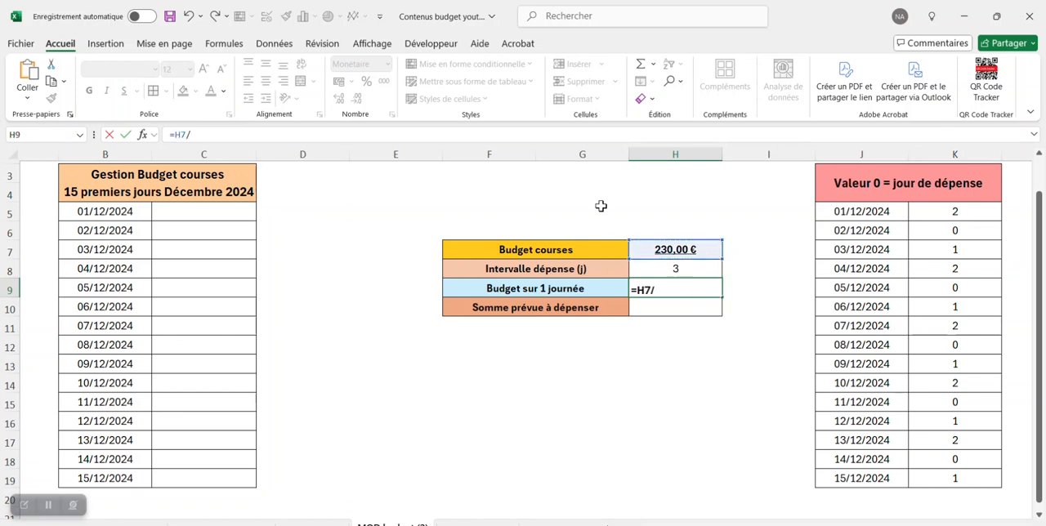
{"action": "type", "text": "nb"}
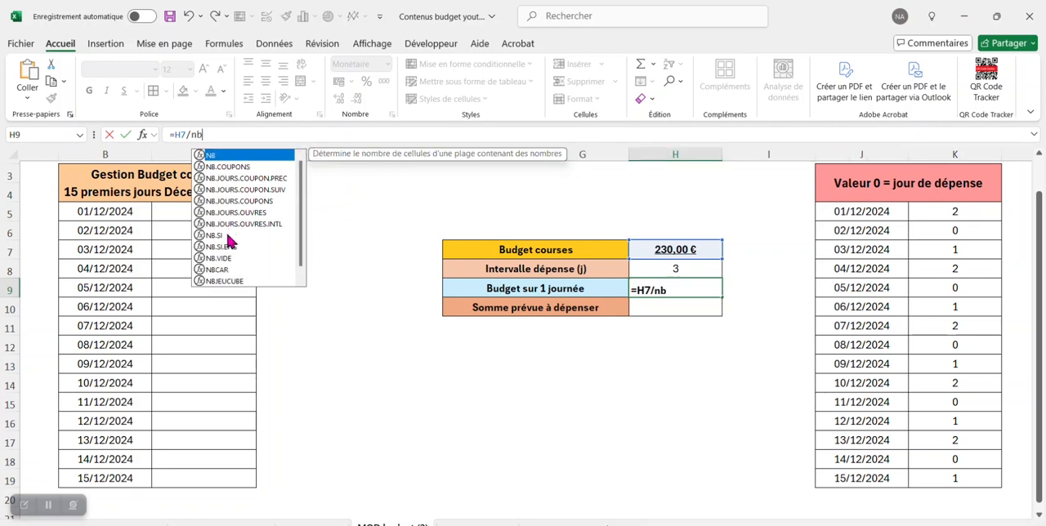
{"action": "double_click", "coordinate": [229, 234]}
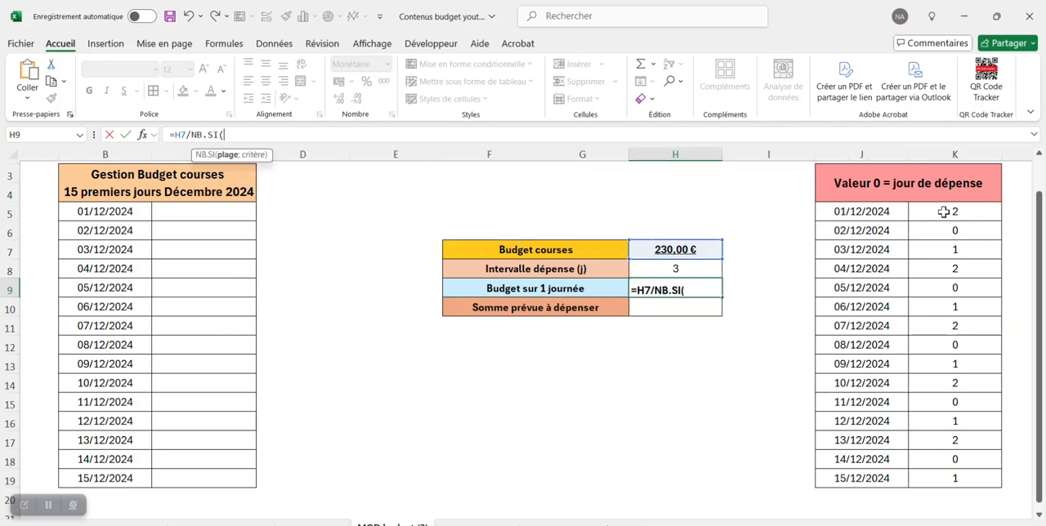
{"action": "left_click_drag", "start_coordinate": [944, 211], "coordinate": [944, 478]}
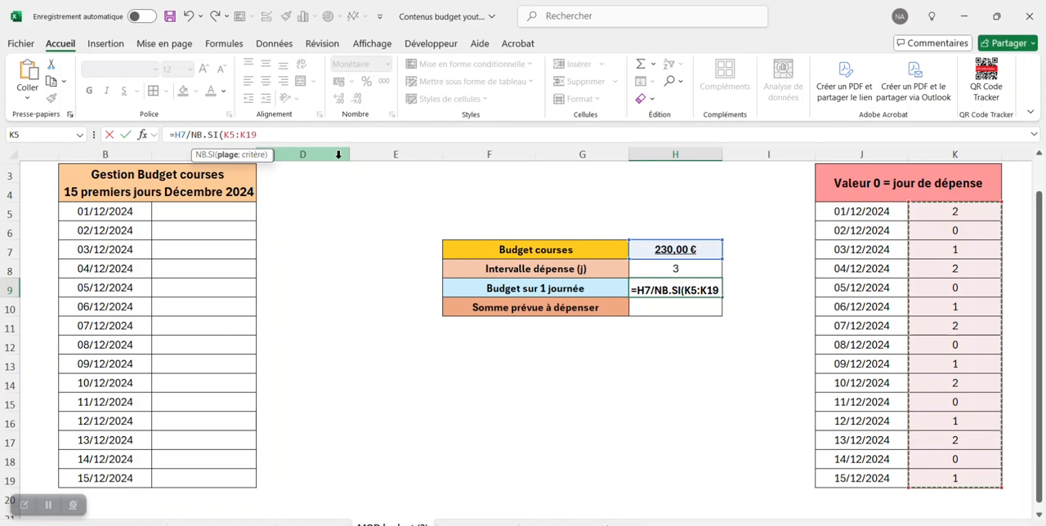
{"action": "type", "text": ";"}
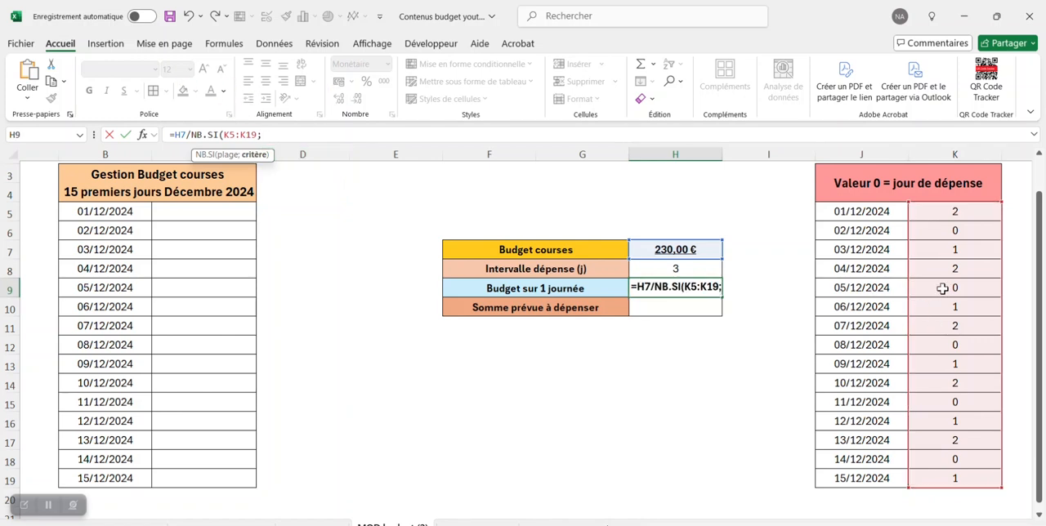
{"action": "type", "text": "\"0"}
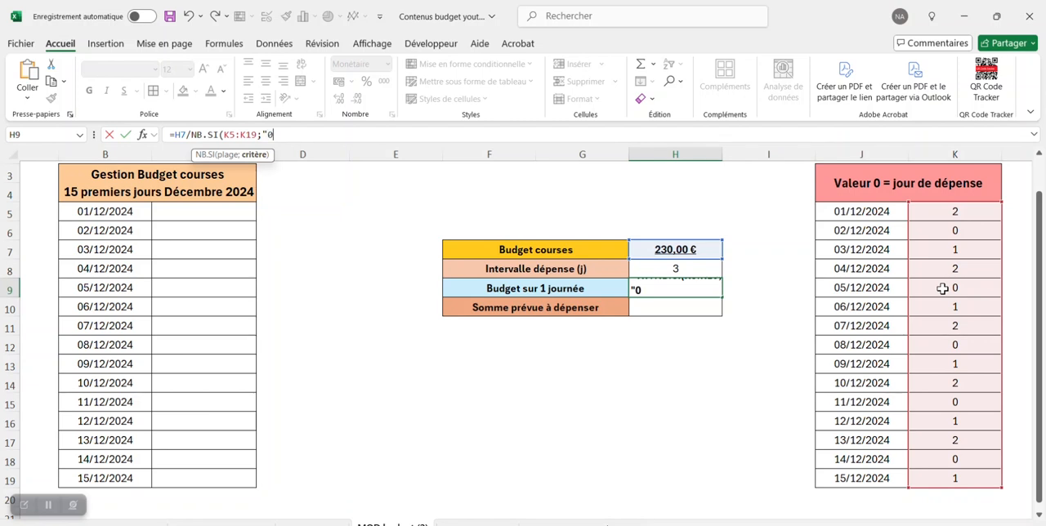
{"action": "type", "text": "\")"}
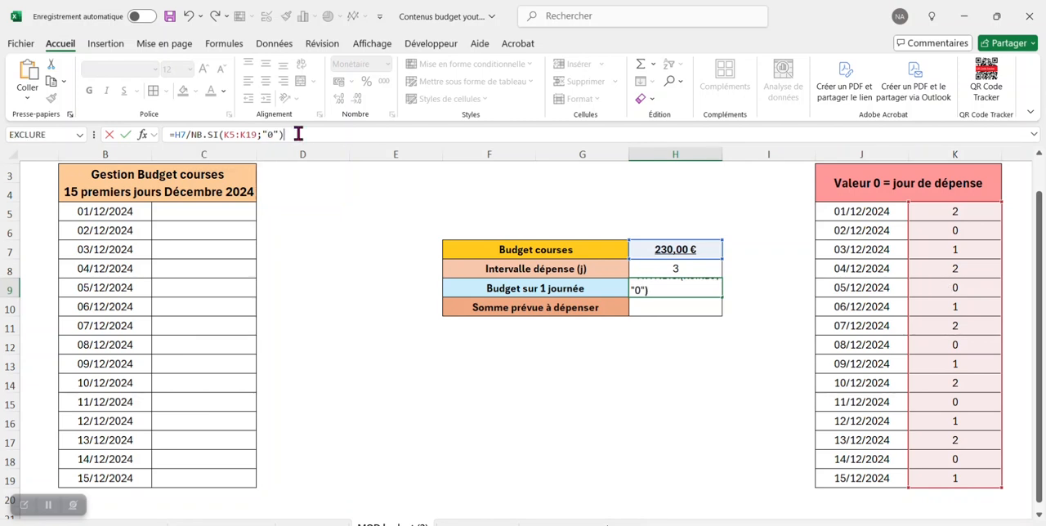
{"action": "key", "text": "Return"}
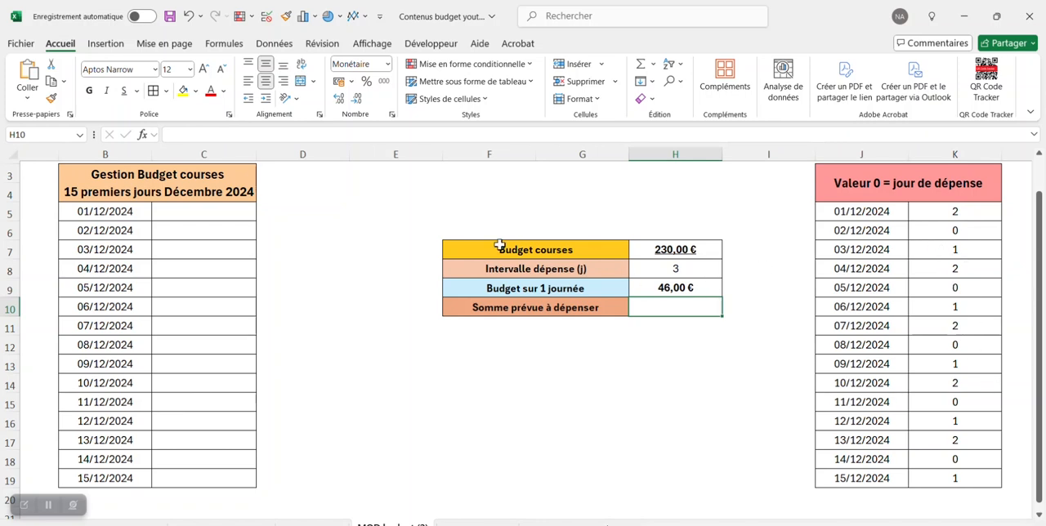
- Set the grocery budget in H7 to 219 to test the daily budget formula
{"action": "left_click", "coordinate": [667, 282]}
{"action": "left_click", "coordinate": [675, 250]}
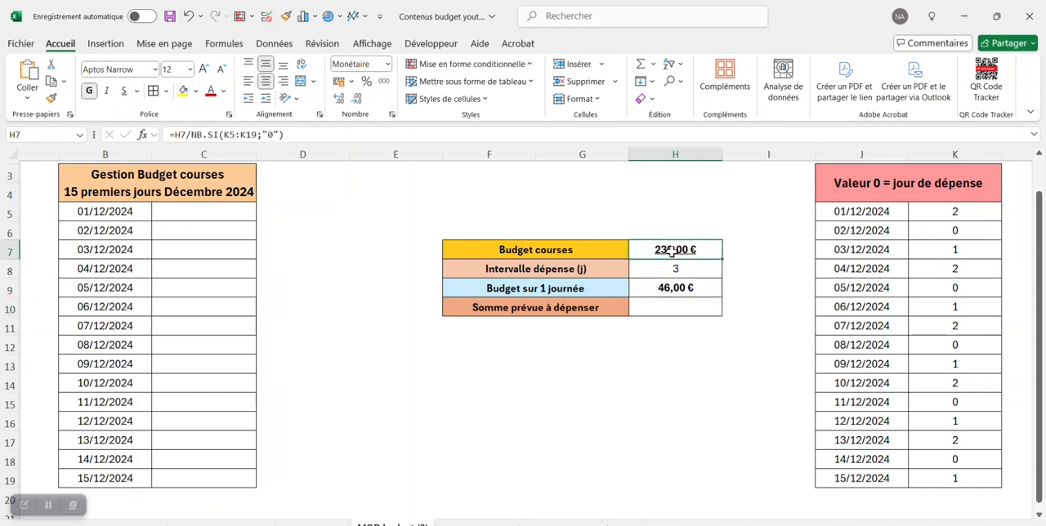
{"action": "left_click", "coordinate": [205, 135]}
{"action": "key", "text": "BackSpace"}
{"action": "key", "text": "BackSpace"}
{"action": "type", "text": "19"}
{"action": "key", "text": "Return"}
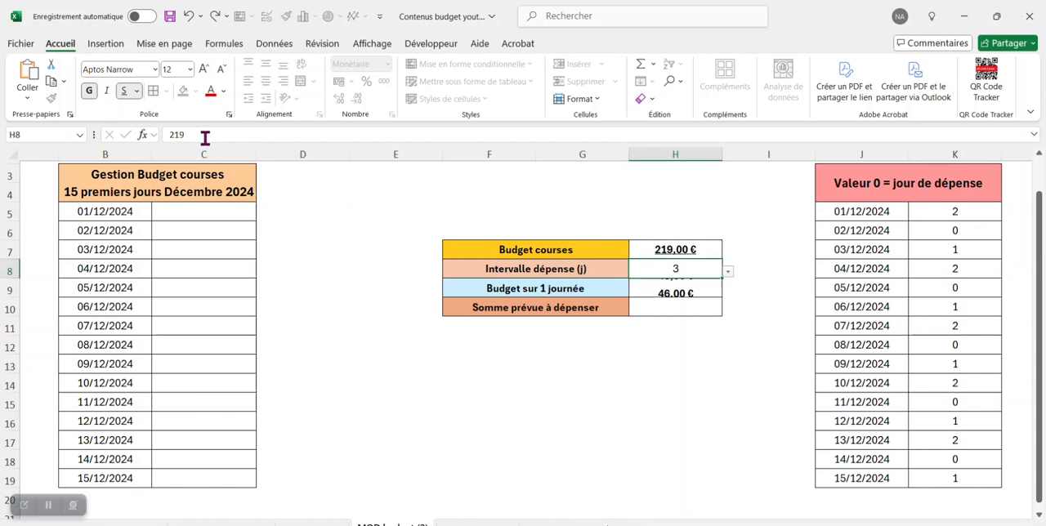
- Wrap the daily budget formula in H9 in ARRONDI.INF with 0 decimals: =ARRONDI.INF(H7/NB.SI(K5:K19;"0");0)
{"action": "left_click", "coordinate": [708, 288]}
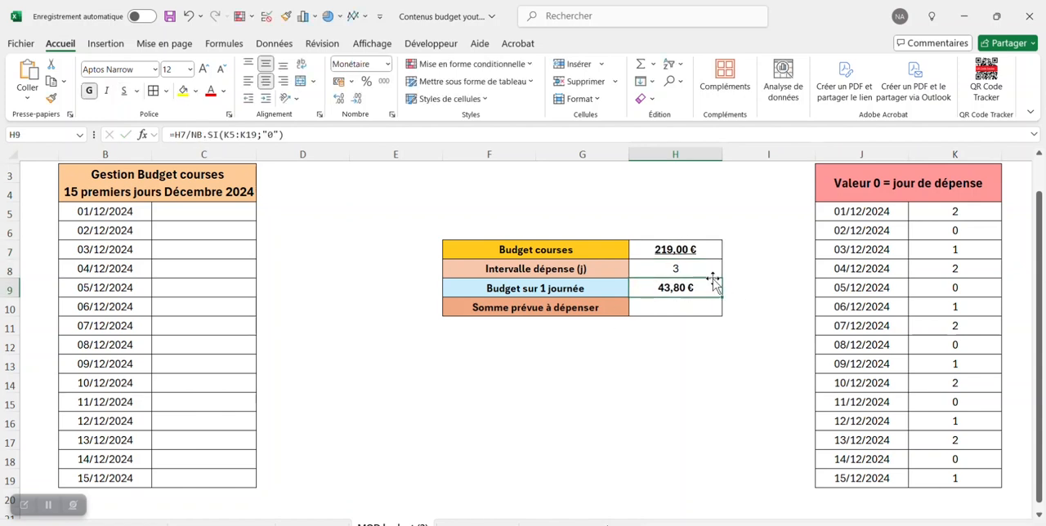
{"action": "left_click", "coordinate": [174, 134]}
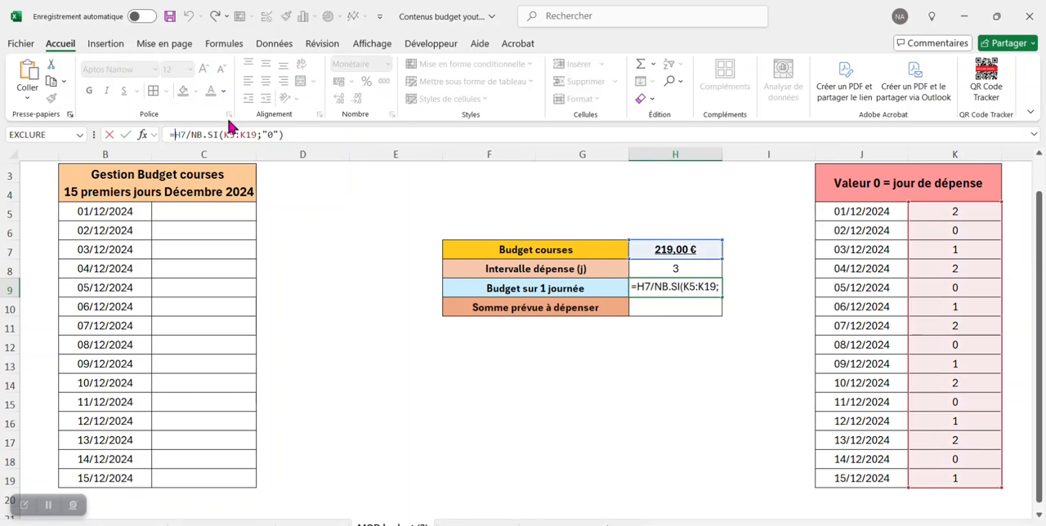
{"action": "type", "text": "arr"}
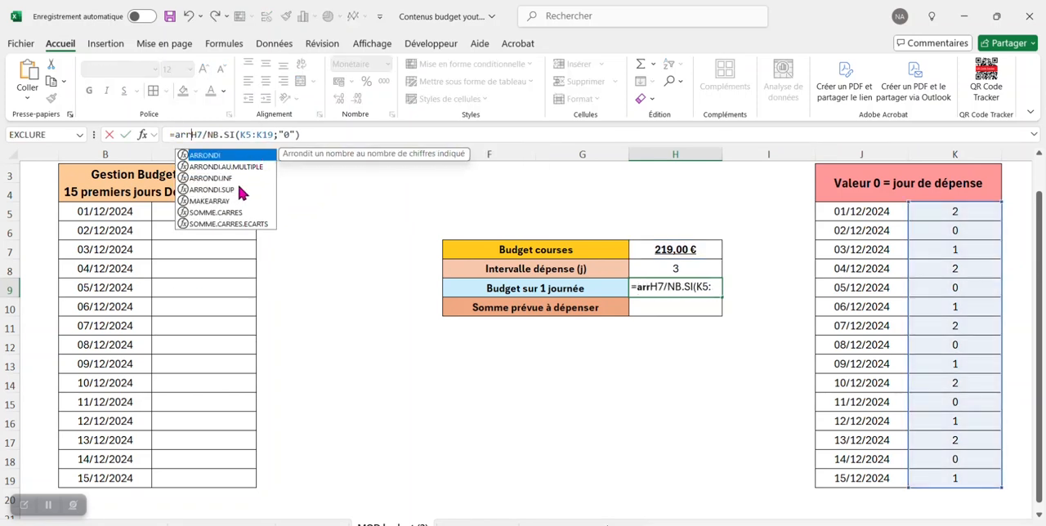
{"action": "double_click", "coordinate": [239, 180]}
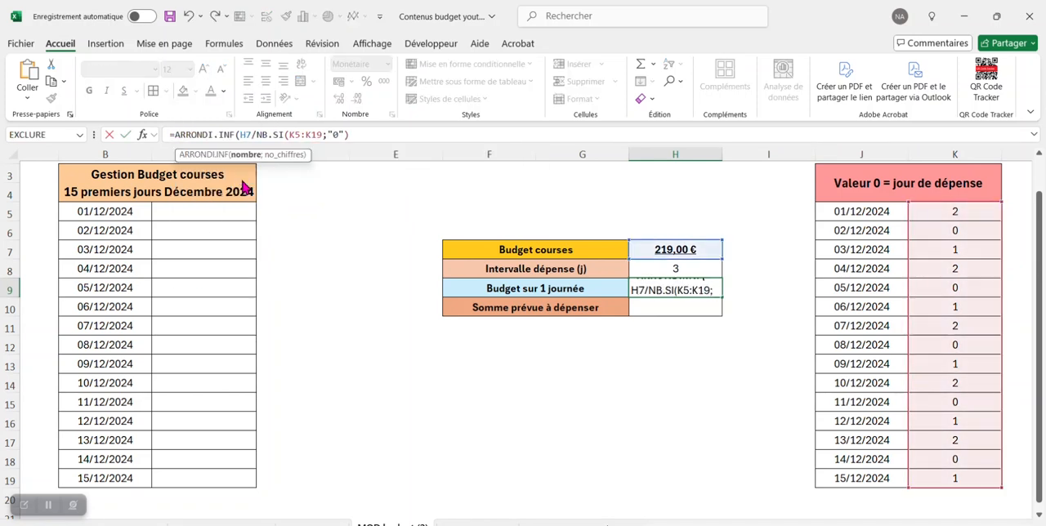
{"action": "left_click", "coordinate": [378, 137]}
{"action": "type", "text": ";"}
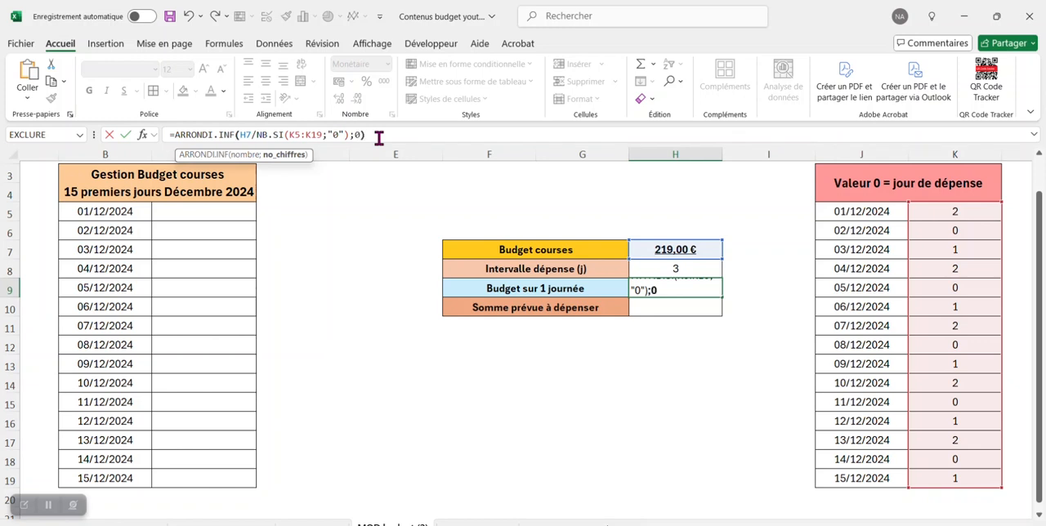
{"action": "type", "text": "0"}
{"action": "key", "text": "Return"}
{"action": "left_click", "coordinate": [712, 288]}
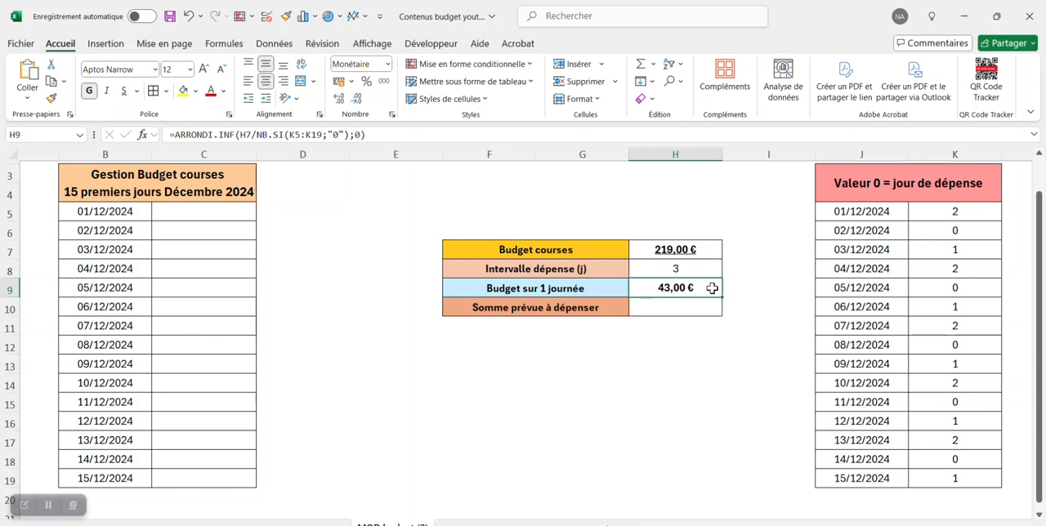
- Set the grocery budget in H7 to 230
{"action": "left_click", "coordinate": [693, 250]}
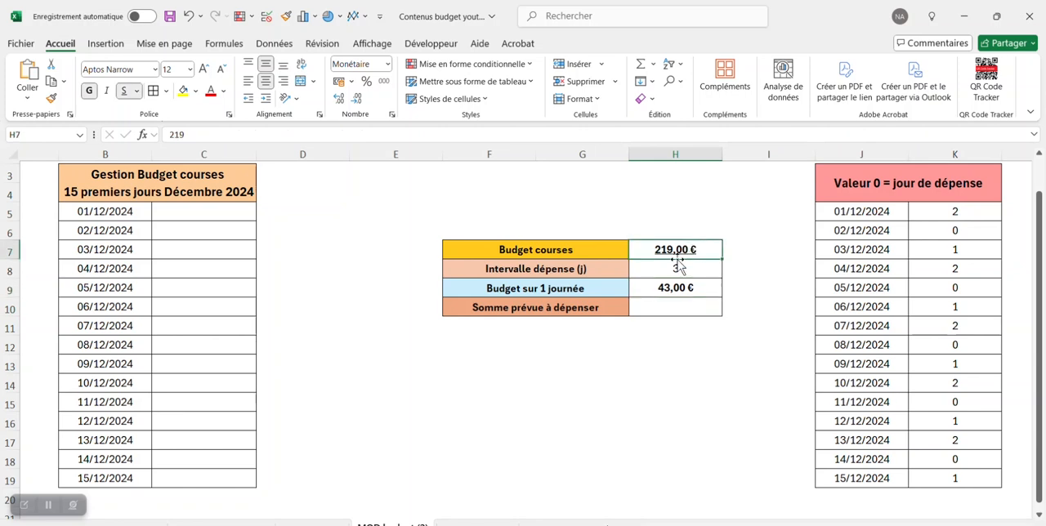
{"action": "left_click", "coordinate": [181, 135]}
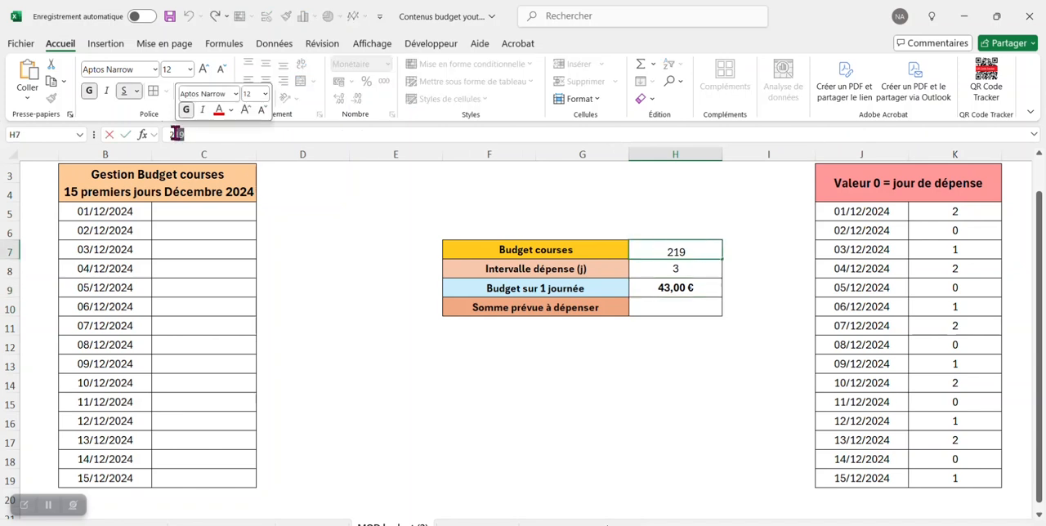
{"action": "type", "text": "30"}
{"action": "key", "text": "Return"}
{"action": "left_click", "coordinate": [760, 307]}
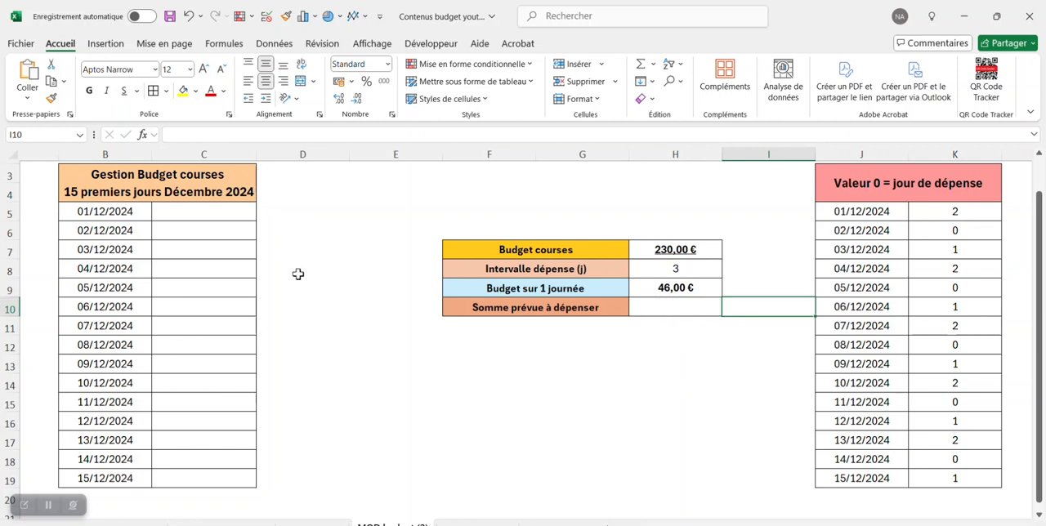
- Enter the formula =SI(MOD(LIGNE();H8)=0;H9;"") in C5 to show the daily budget only on spending days
{"action": "left_click", "coordinate": [178, 212]}
{"action": "left_click", "coordinate": [196, 135]}
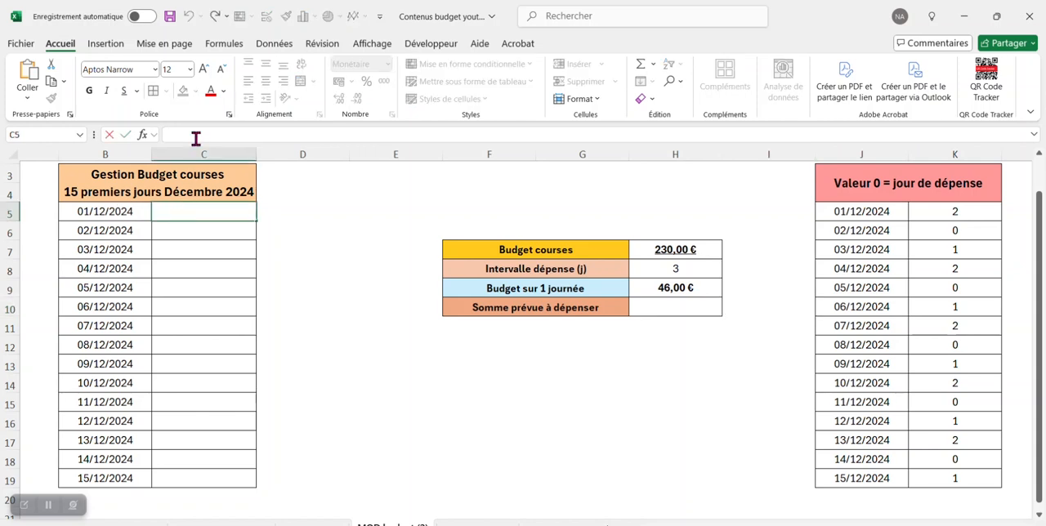
{"action": "type", "text": "=si("}
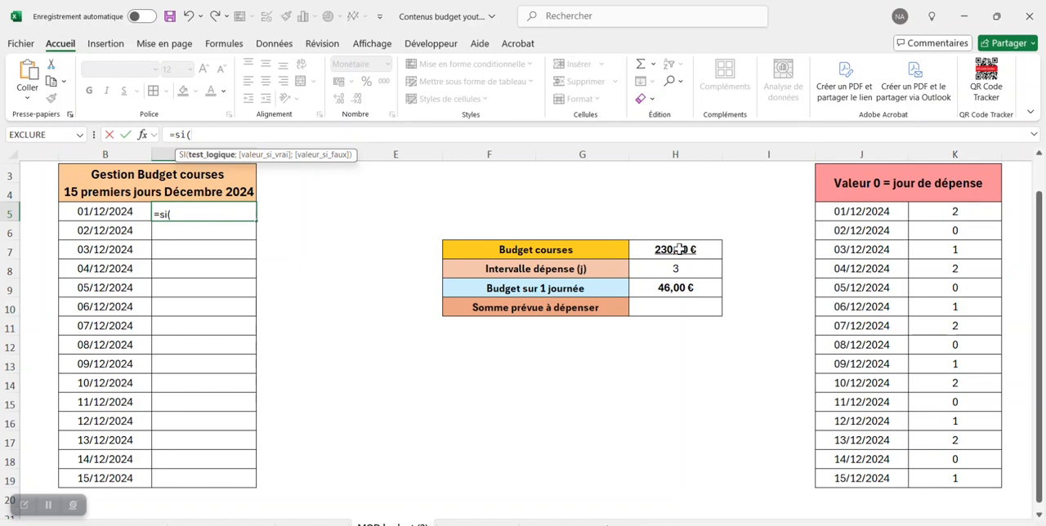
{"action": "type", "text": "m"}
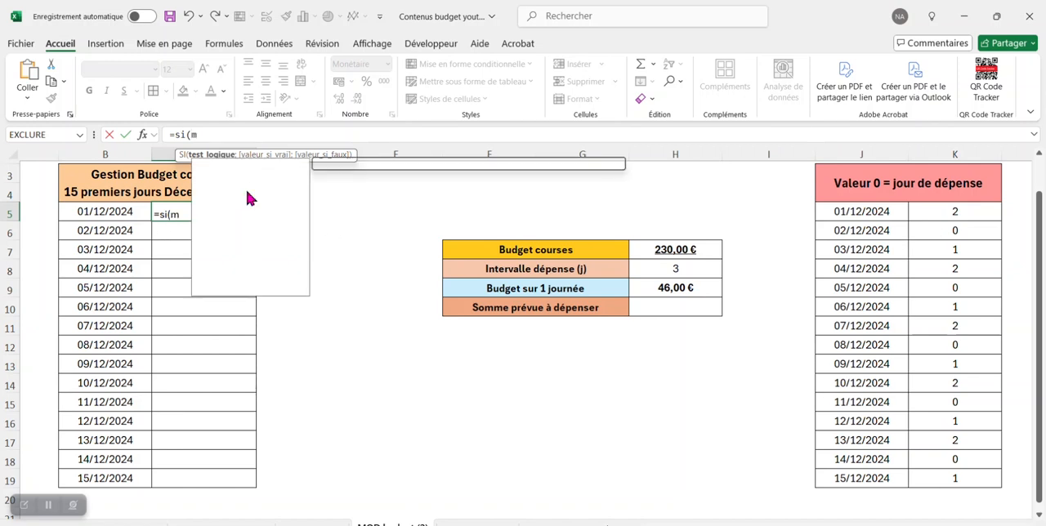
{"action": "type", "text": "od("}
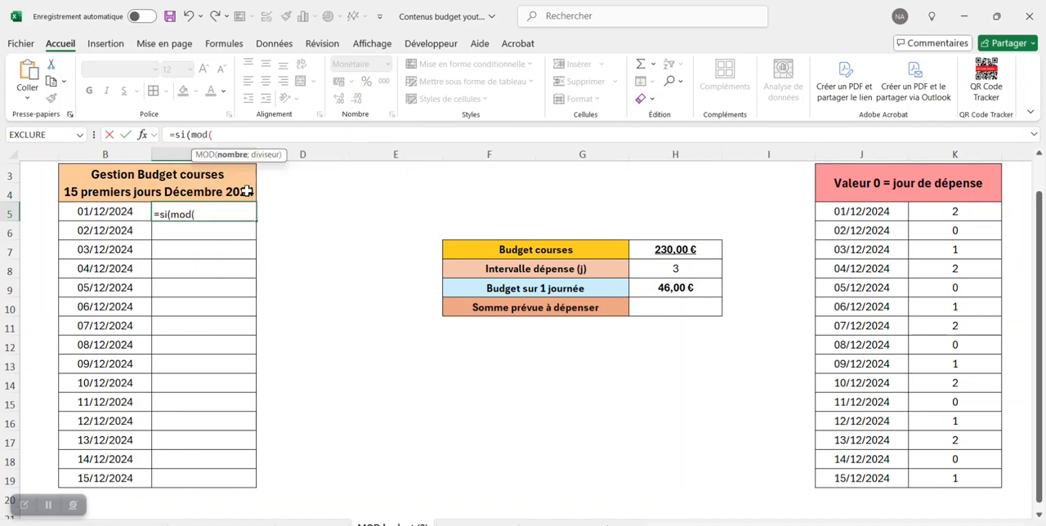
{"action": "type", "text": "ligne()"}
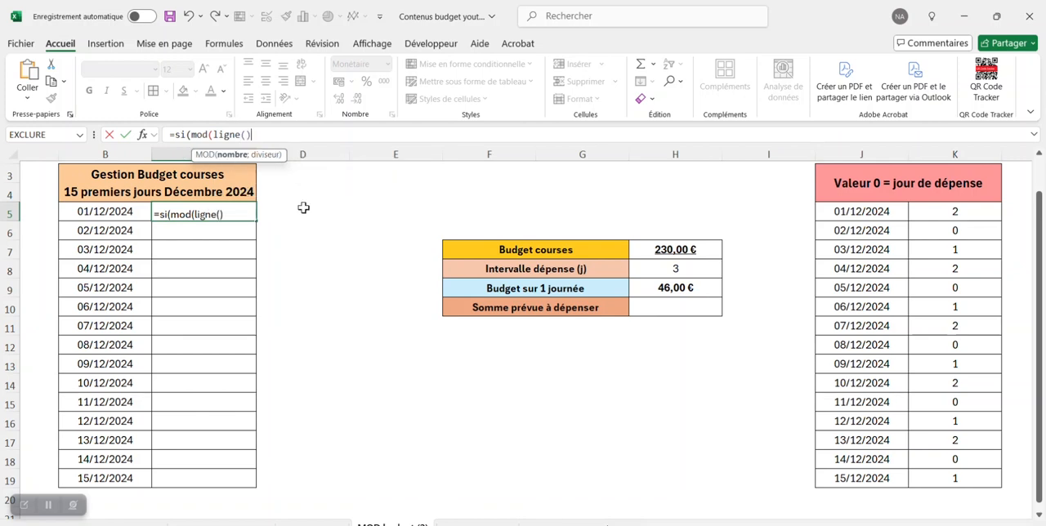
{"action": "type", "text": ";"}
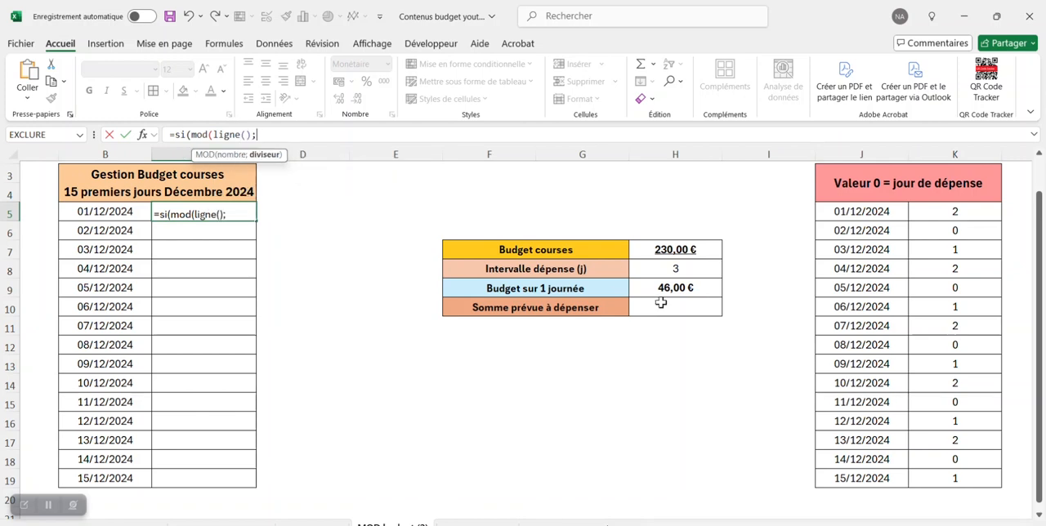
{"action": "left_click", "coordinate": [679, 266]}
{"action": "type", "text": ")"}
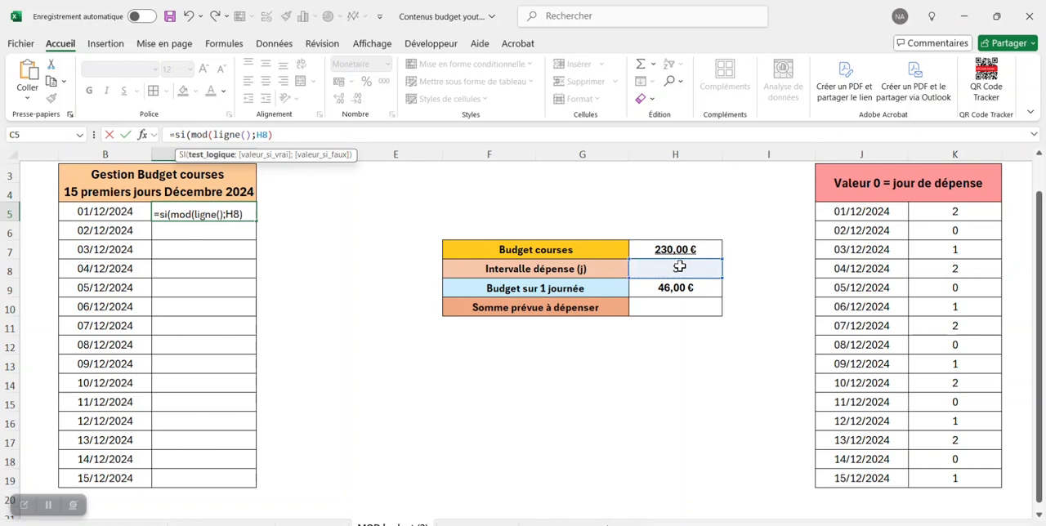
{"action": "type", "text": "=0;"}
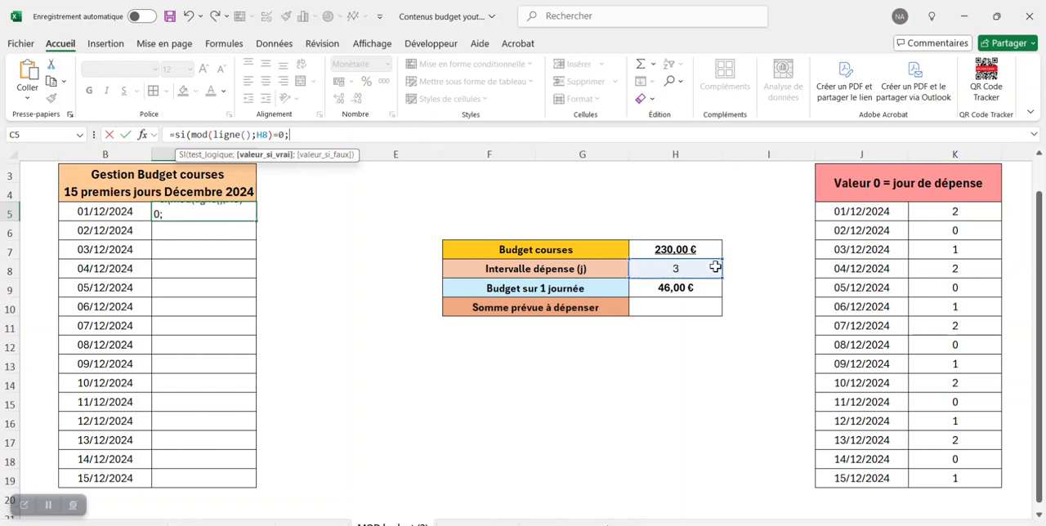
{"action": "left_click", "coordinate": [703, 288]}
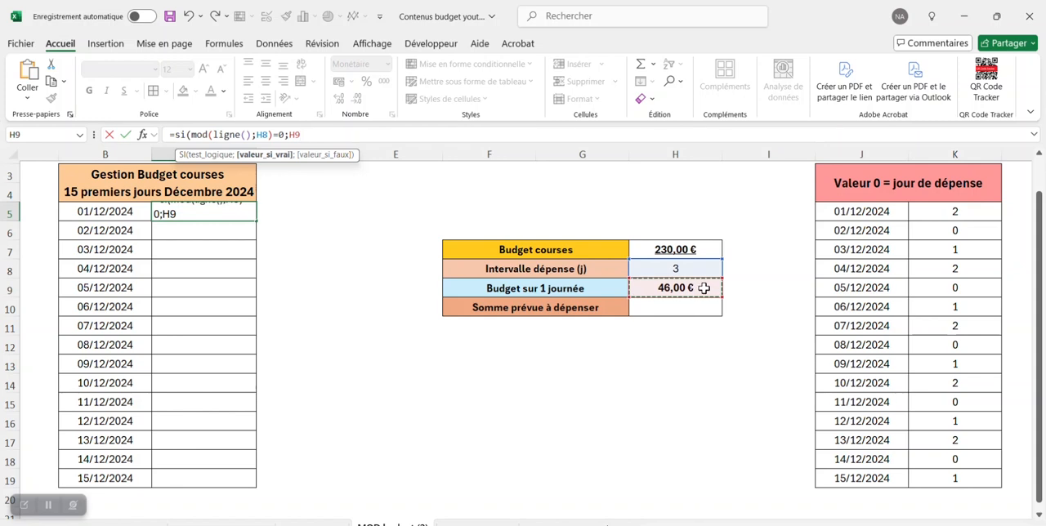
{"action": "type", "text": ";"}
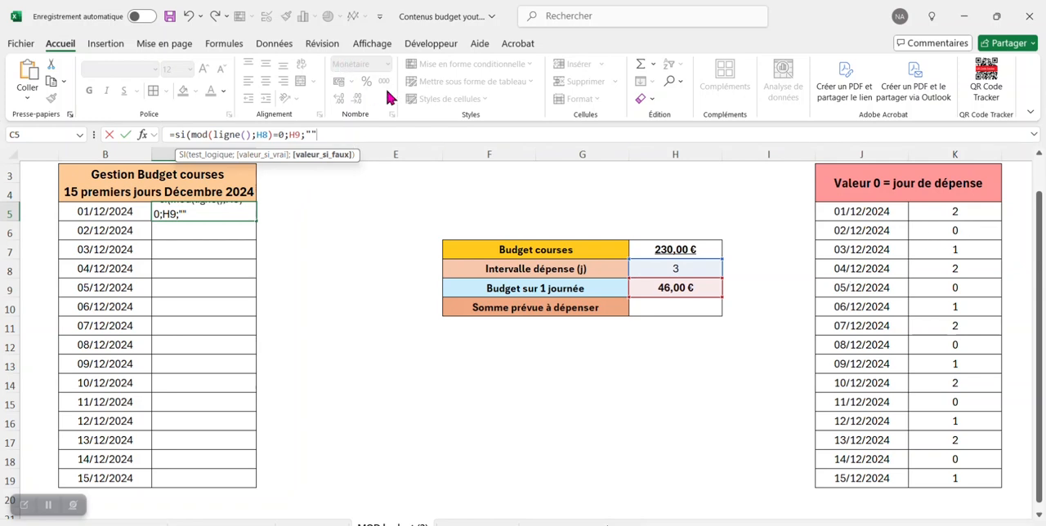
{"action": "key", "text": "ctrl+Return"}
- Make the H9 and H8 references in the C5 formula absolute and fill the formula down to C19
{"action": "double_click", "coordinate": [297, 133]}
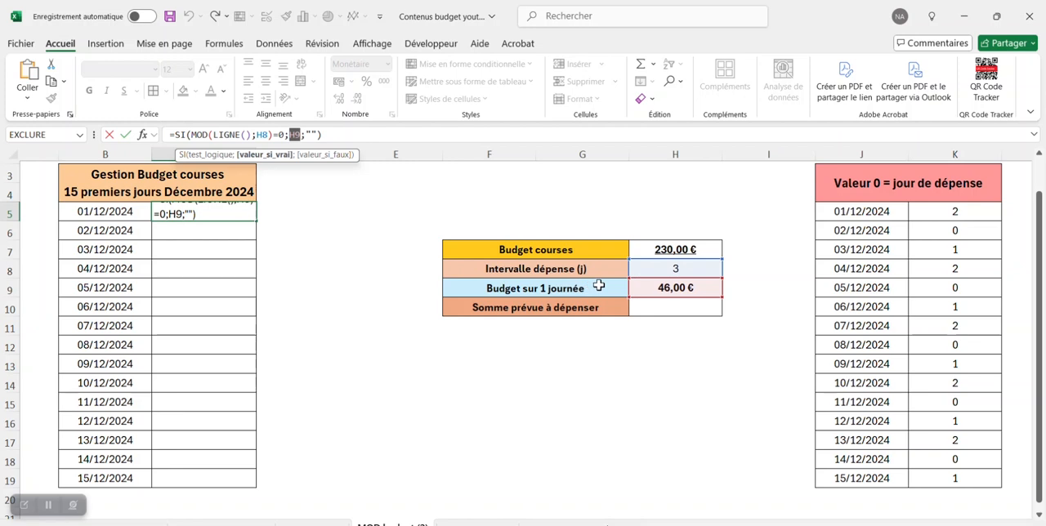
{"action": "key", "text": "F4"}
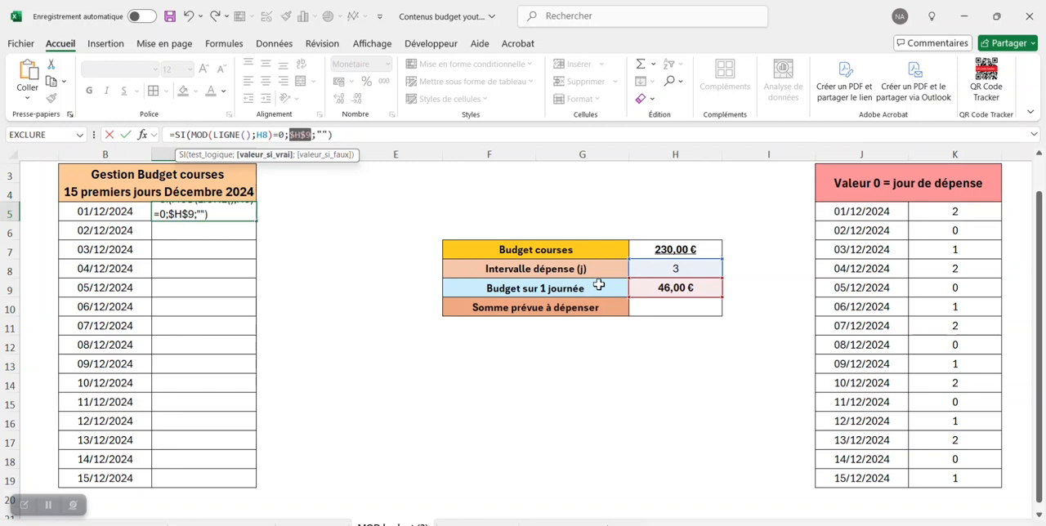
{"action": "double_click", "coordinate": [262, 134]}
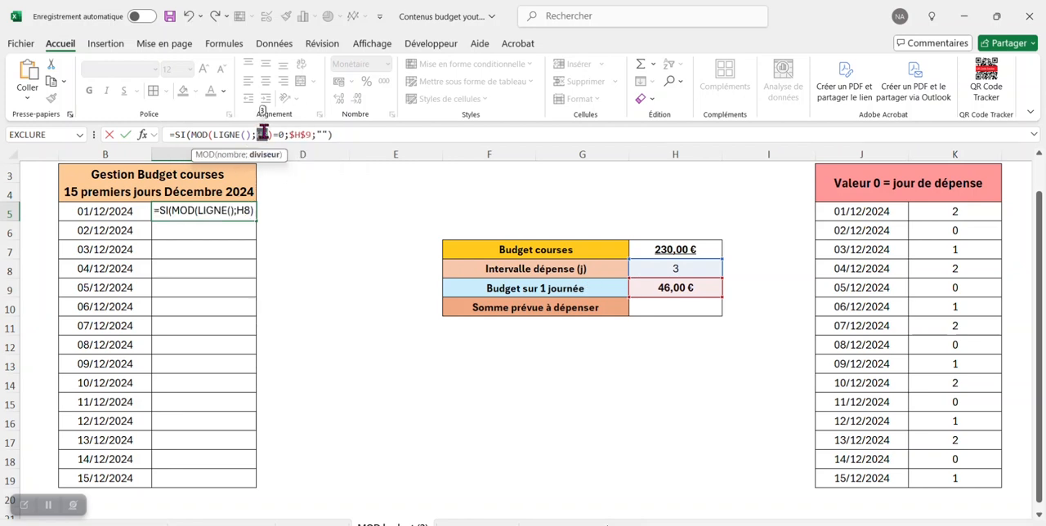
{"action": "key", "text": "F4"}
{"action": "left_click", "coordinate": [395, 134]}
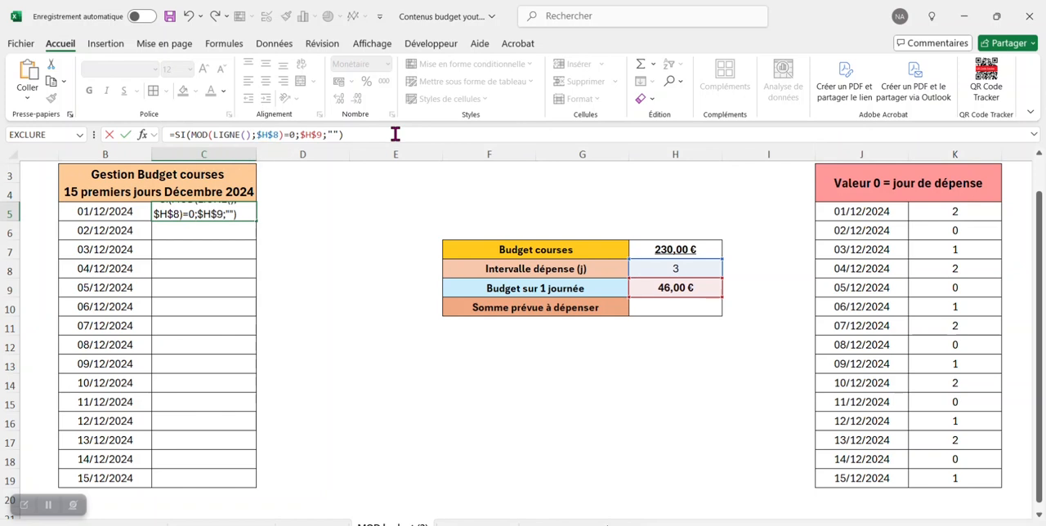
{"action": "key", "text": "ctrl+Return"}
{"action": "left_click_drag", "start_coordinate": [255, 221], "coordinate": [238, 484]}
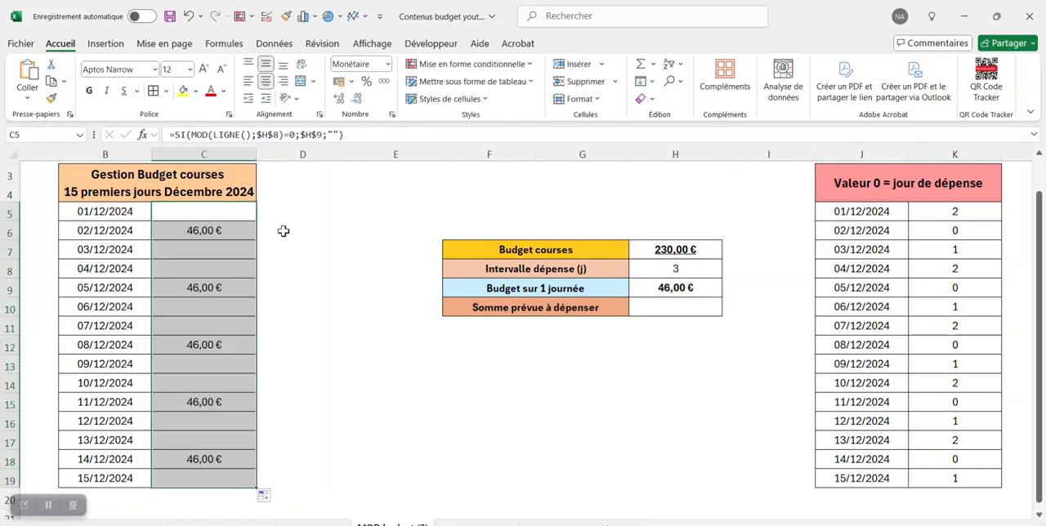
- Check which dates in column B have a daily budget amount beside them in column C
{"action": "left_click", "coordinate": [283, 231]}
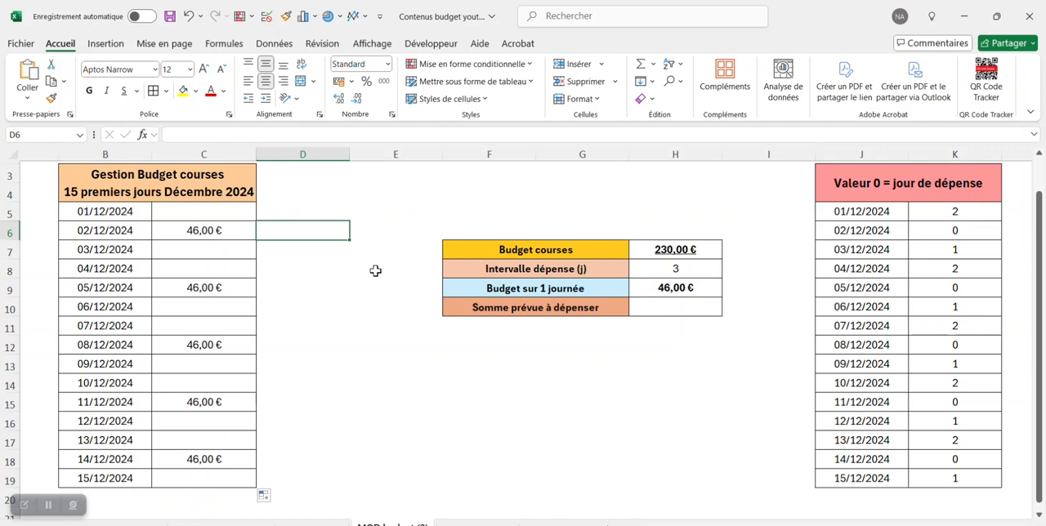
{"action": "left_click", "coordinate": [127, 231]}
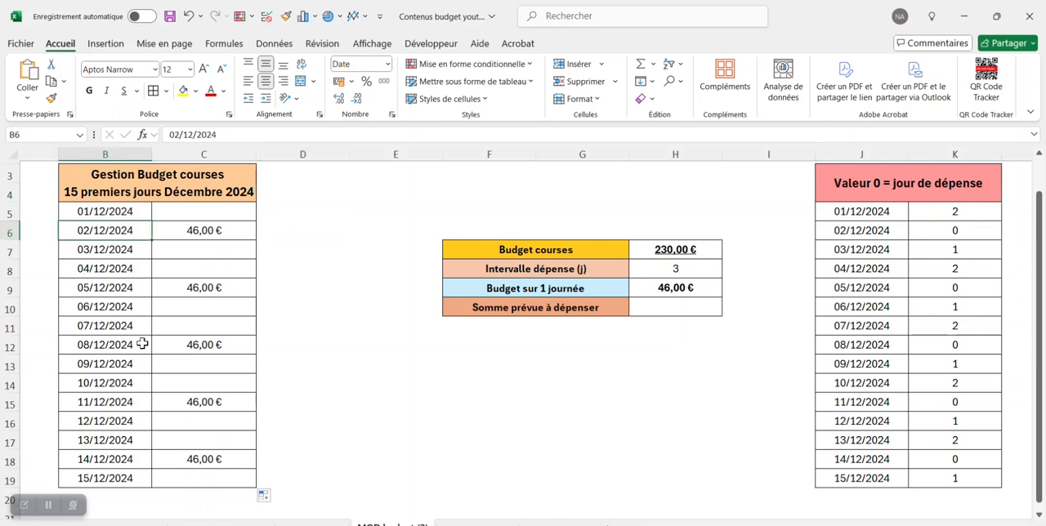
{"action": "left_click", "coordinate": [147, 288]}
{"action": "left_click", "coordinate": [145, 345]}
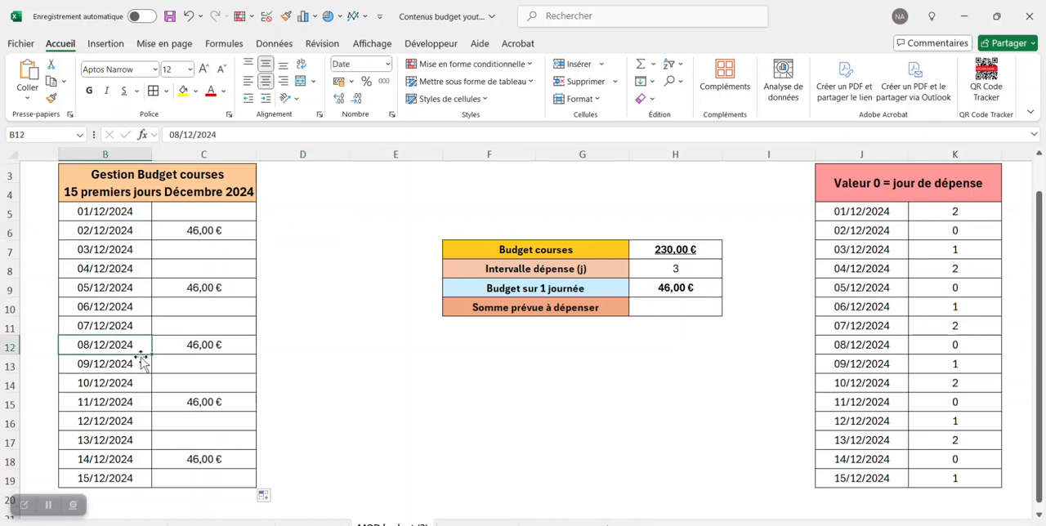
{"action": "left_click", "coordinate": [145, 403]}
{"action": "left_click", "coordinate": [145, 460]}
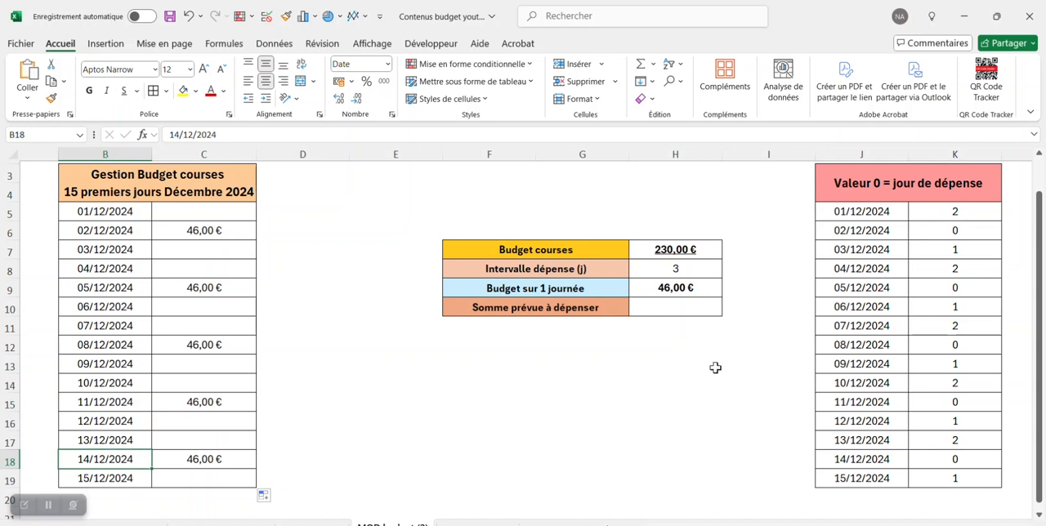
- Enter the formula =SOMME(C5:C19) in H10 to total the planned spending
{"action": "left_click", "coordinate": [676, 308]}
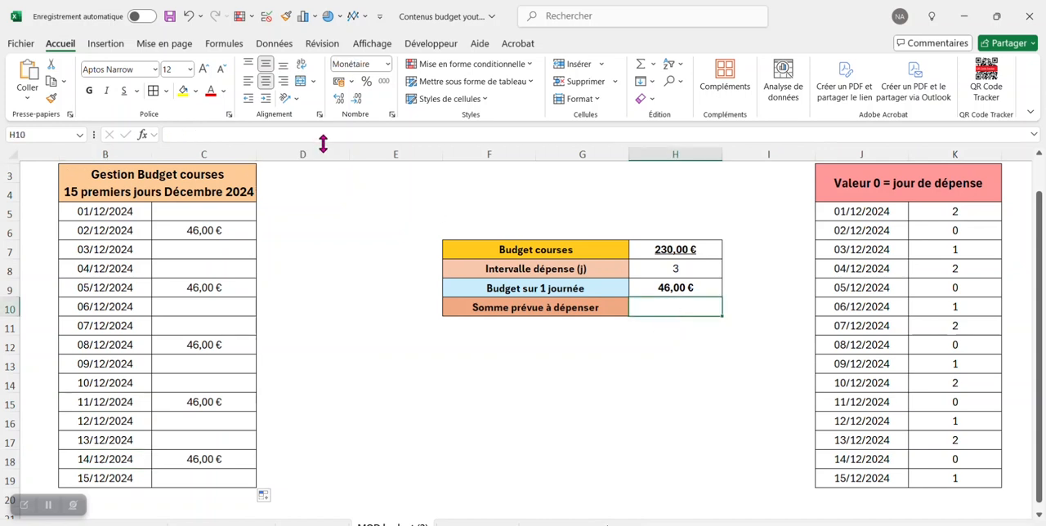
{"action": "type", "text": "=somme"}
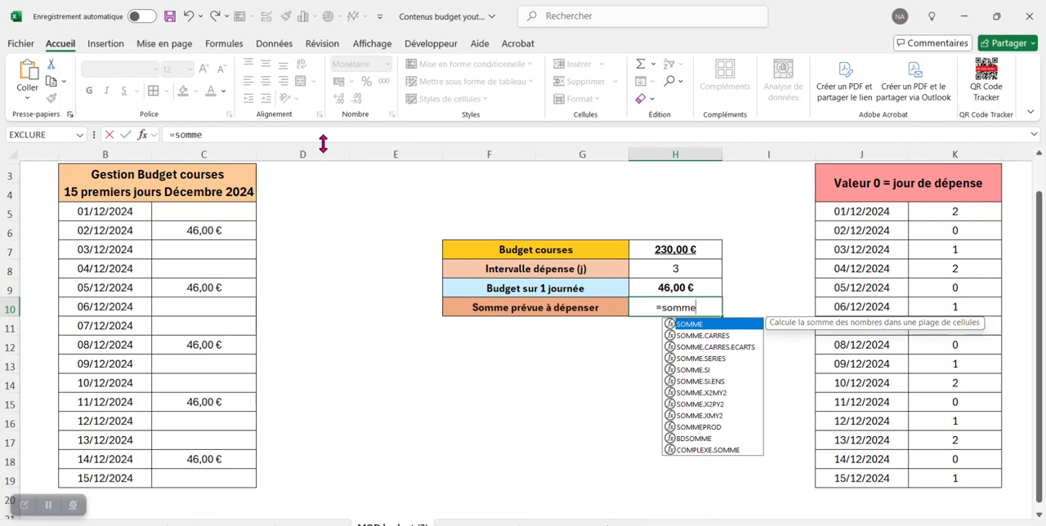
{"action": "type", "text": "("}
{"action": "left_click_drag", "start_coordinate": [218, 210], "coordinate": [215, 477]}
{"action": "type", "text": ")"}
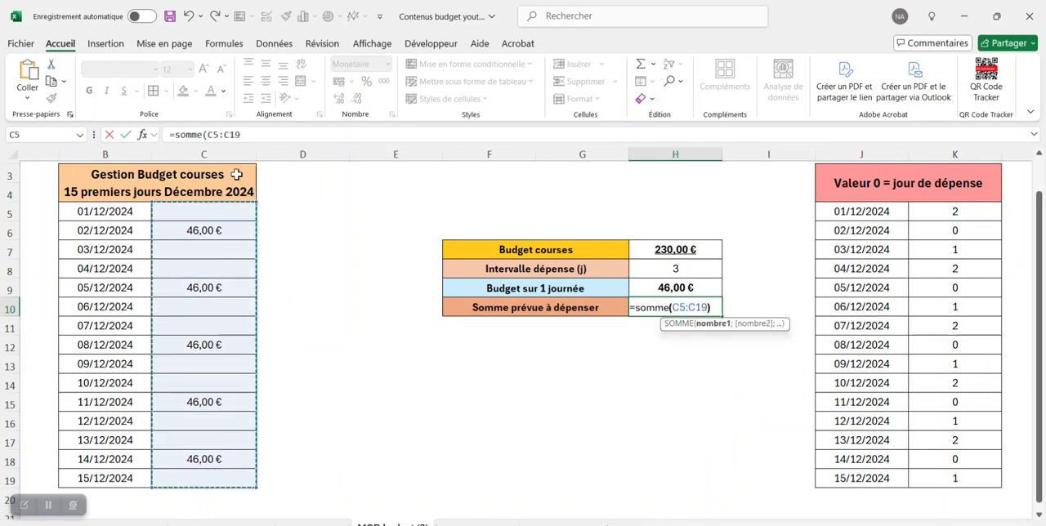
{"action": "key", "text": "Return"}
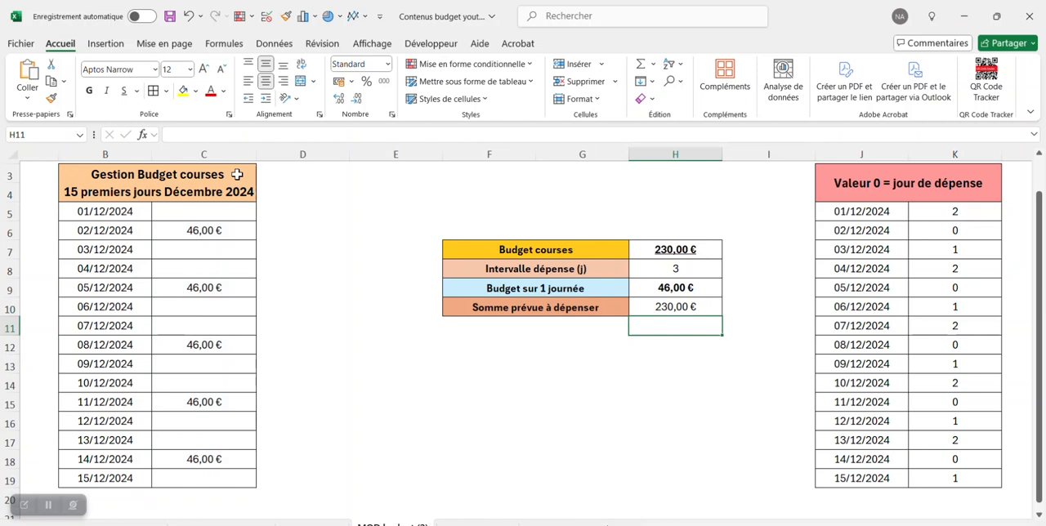
{"action": "left_click", "coordinate": [707, 305]}
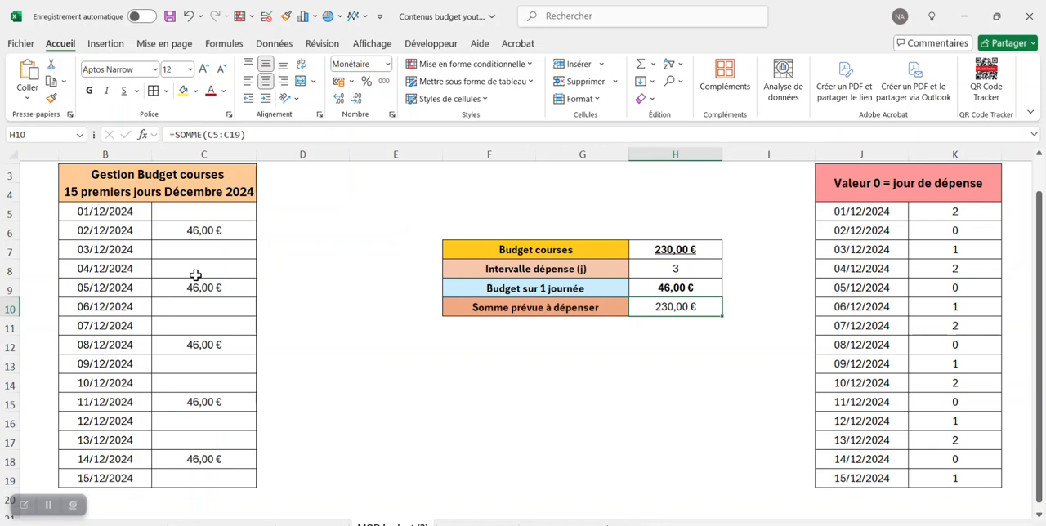
- Set the Budget courses amount in H7 to 250 and the spending interval in H8 to 4 days
{"action": "left_click", "coordinate": [689, 250]}
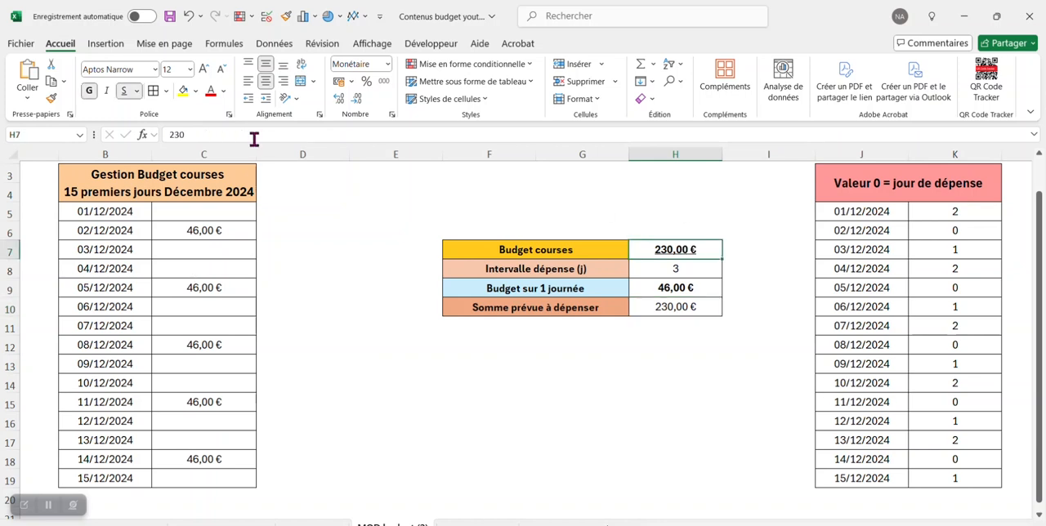
{"action": "left_click", "coordinate": [222, 134]}
{"action": "key", "text": "BackSpace"}
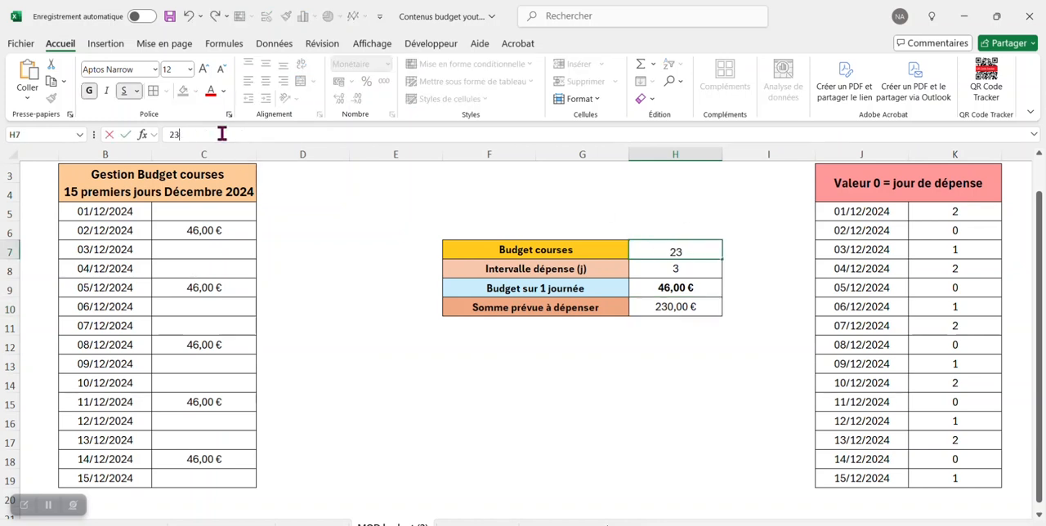
{"action": "type", "text": "0"}
{"action": "key", "text": "Return"}
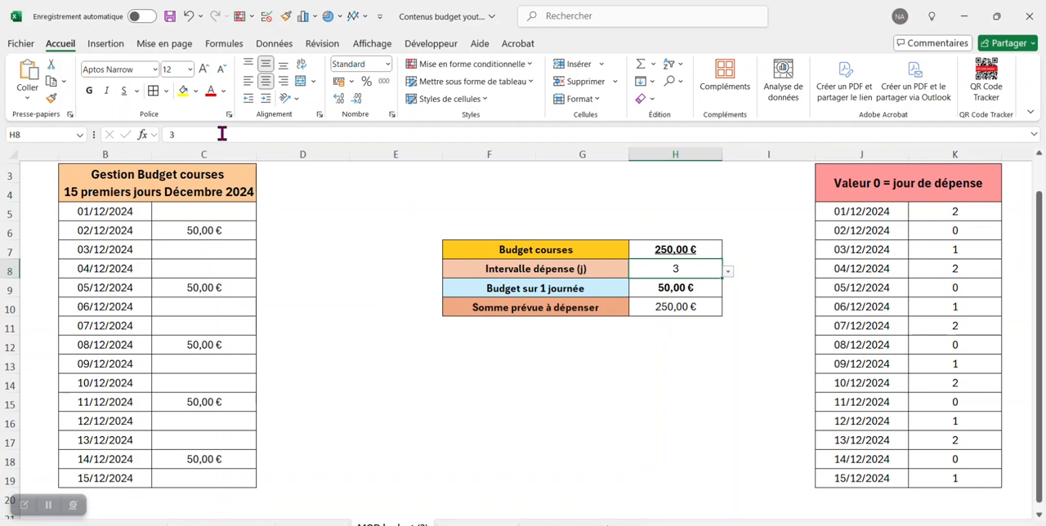
{"action": "left_click", "coordinate": [728, 274]}
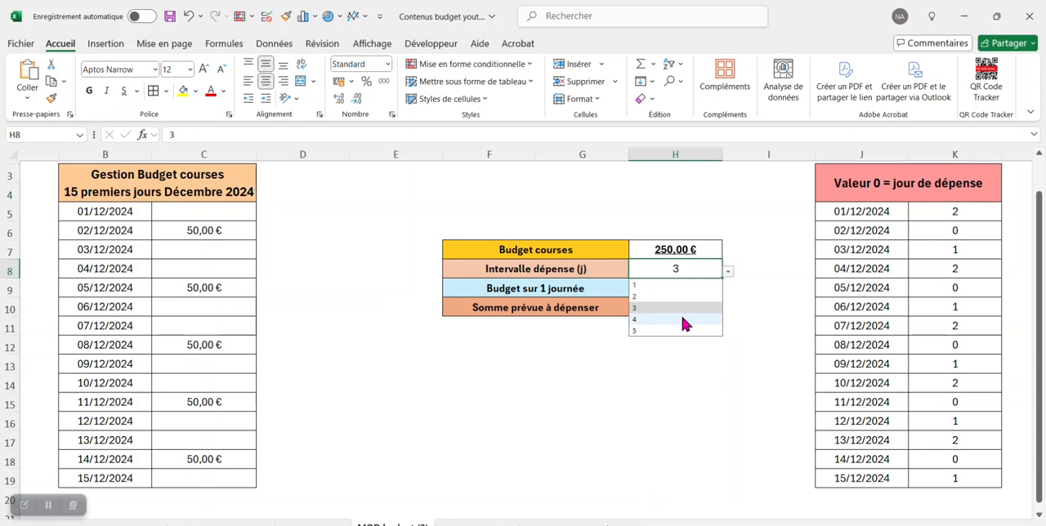
{"action": "left_click", "coordinate": [680, 314]}
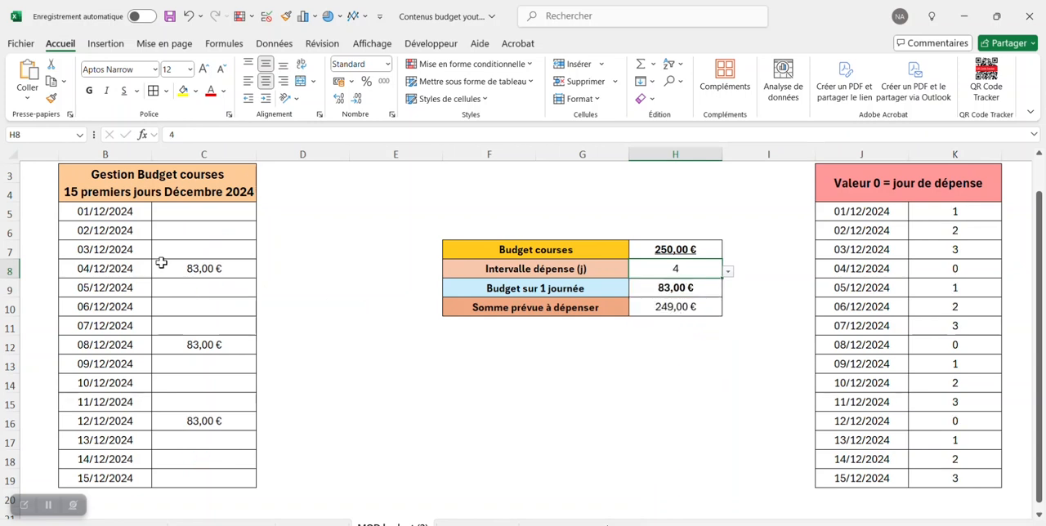
- Check which dates in column B receive a daily budget amount under the 4-day interval
{"action": "left_click", "coordinate": [117, 271]}
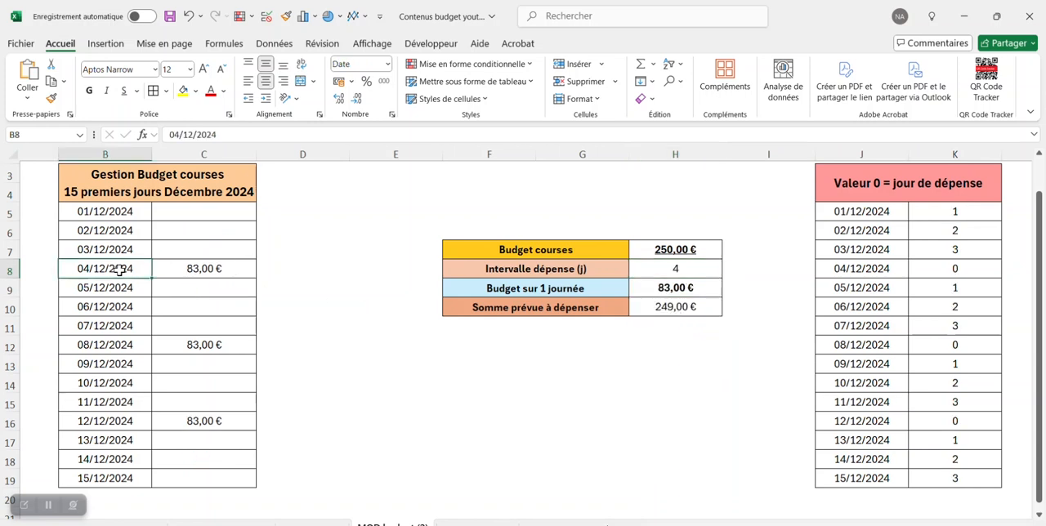
{"action": "left_click", "coordinate": [138, 345]}
{"action": "left_click", "coordinate": [135, 420]}
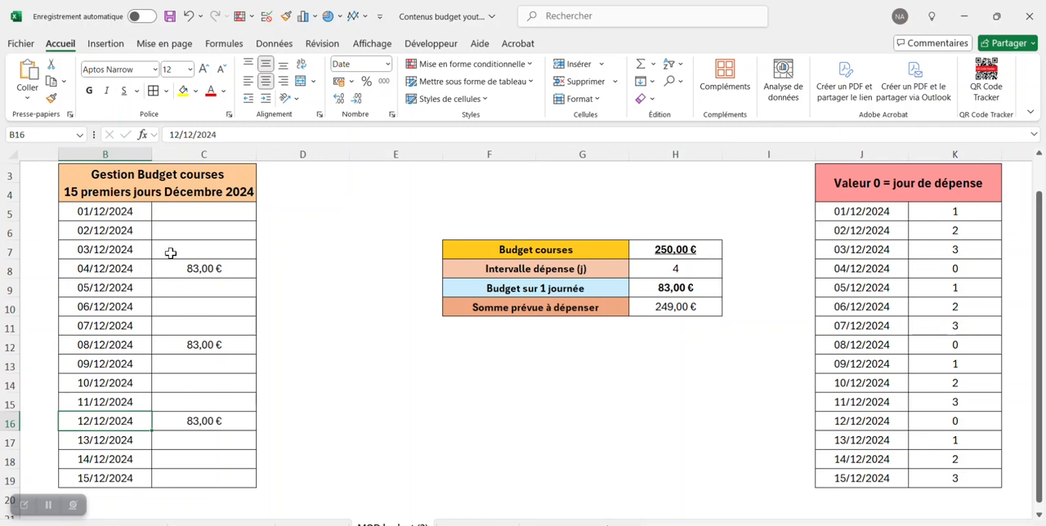
{"action": "left_click", "coordinate": [173, 212]}
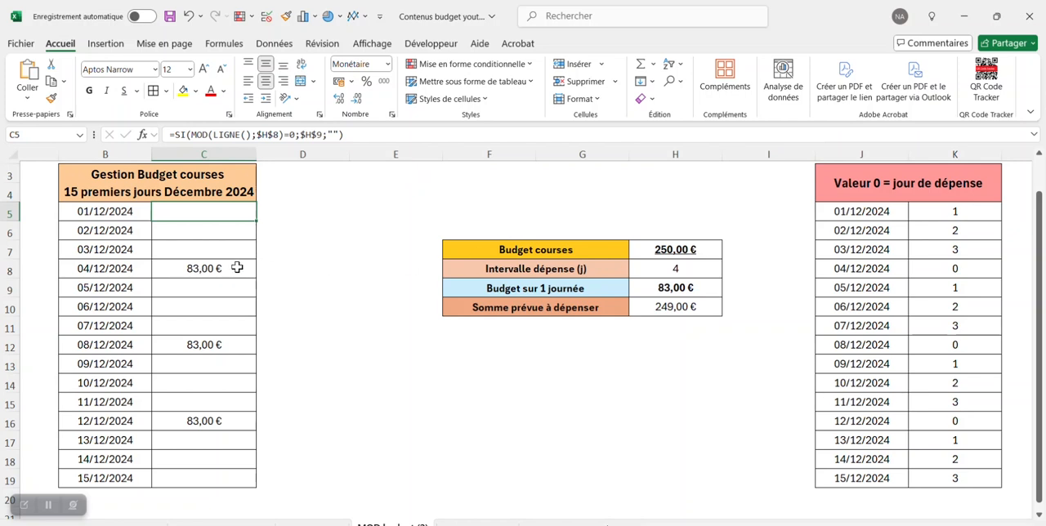
{"action": "left_click", "coordinate": [137, 268]}
{"action": "left_click", "coordinate": [142, 344]}
{"action": "left_click", "coordinate": [132, 421]}
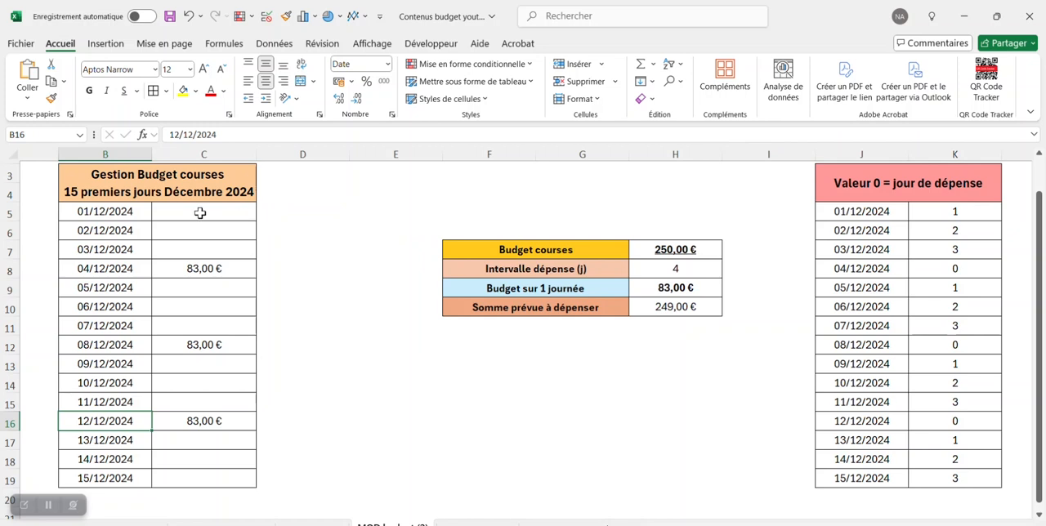
- Review the C5 formula and select rows 8, 12 and 16 together to compare the spending days' row numbers with the interval
{"action": "left_click", "coordinate": [201, 212]}
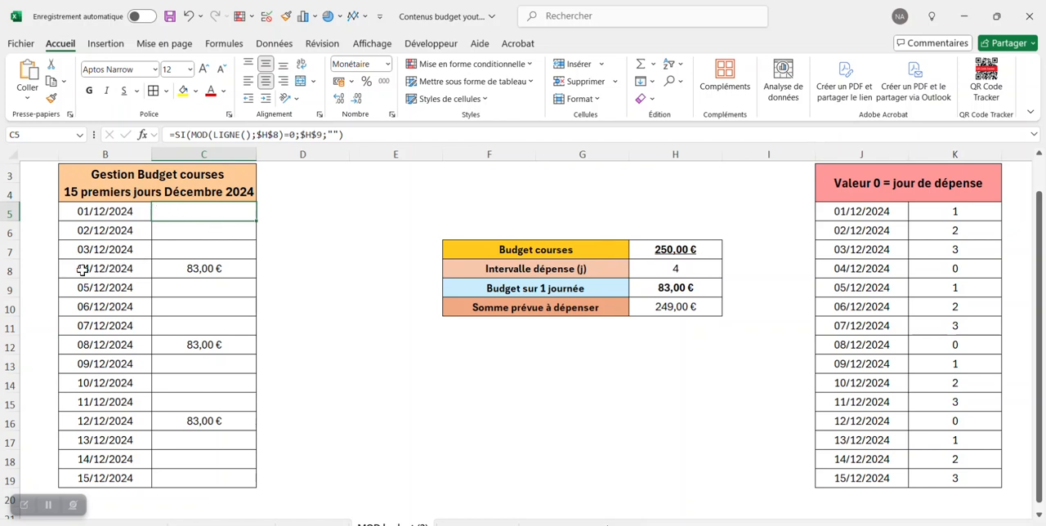
{"action": "left_click", "coordinate": [9, 271]}
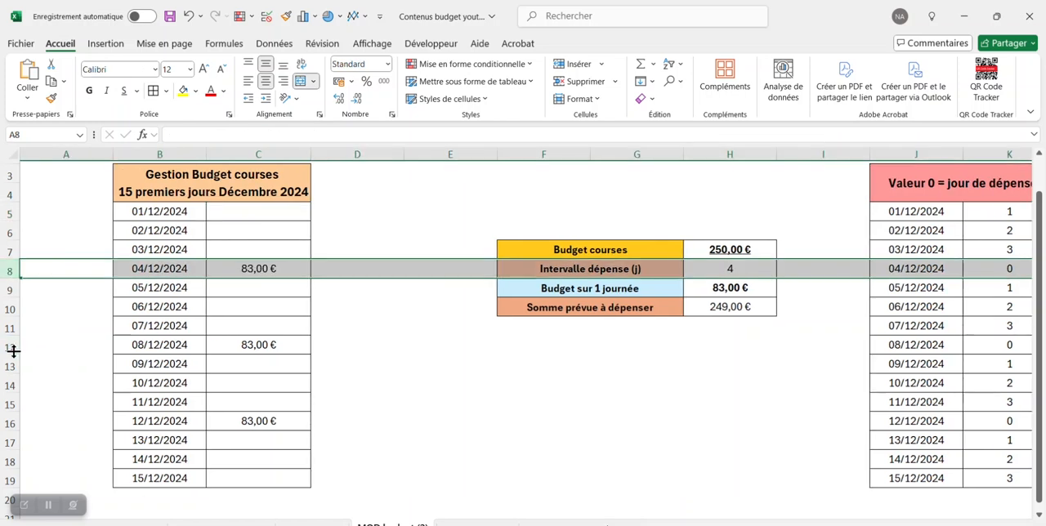
{"action": "left_click", "coordinate": [10, 347], "text": "ctrl"}
{"action": "left_click", "coordinate": [10, 422], "text": "ctrl"}
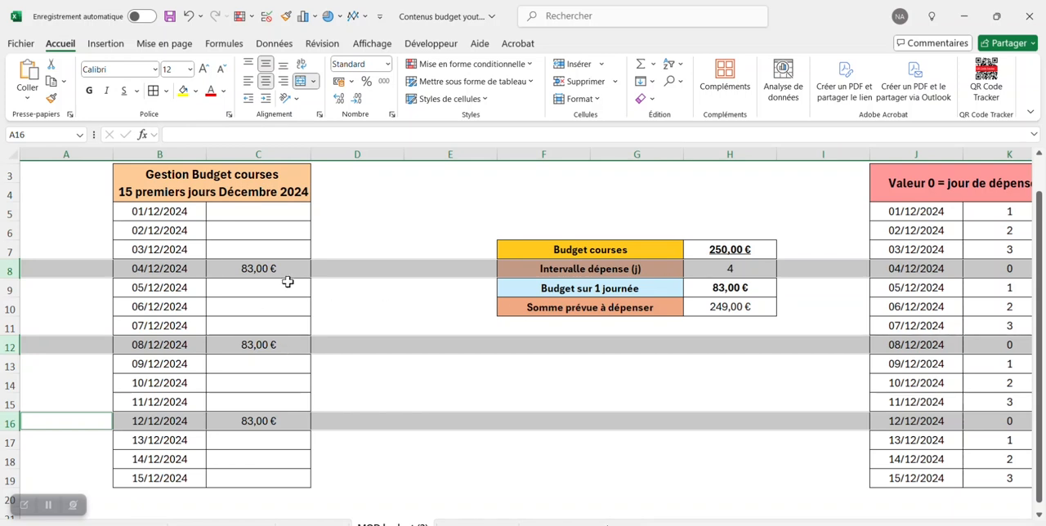
{"action": "left_click", "coordinate": [507, 225]}
{"action": "scroll", "coordinate": [507, 225], "scroll_direction": "right", "scroll_amount": 1}
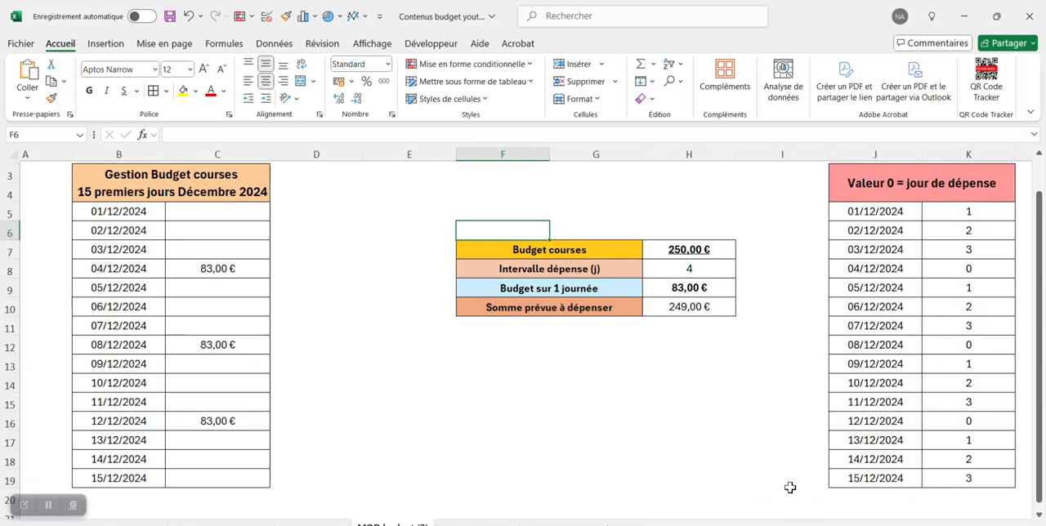